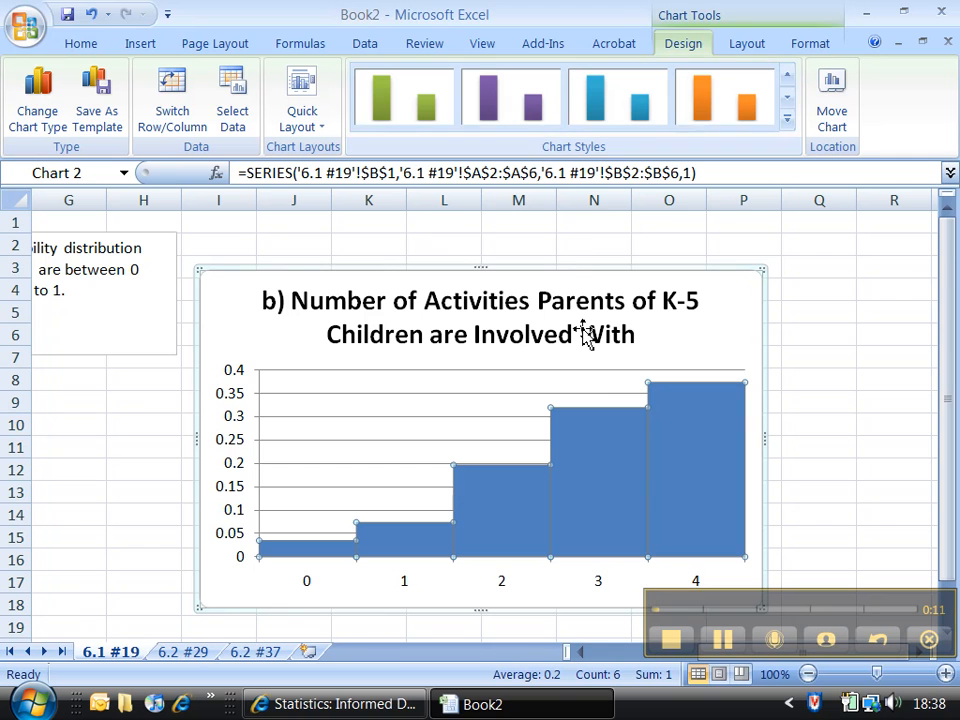
# Step: Restyle the probability histogram with the black-background chart style that has bevelled light blue columns
pyautogui.click(525, 122)
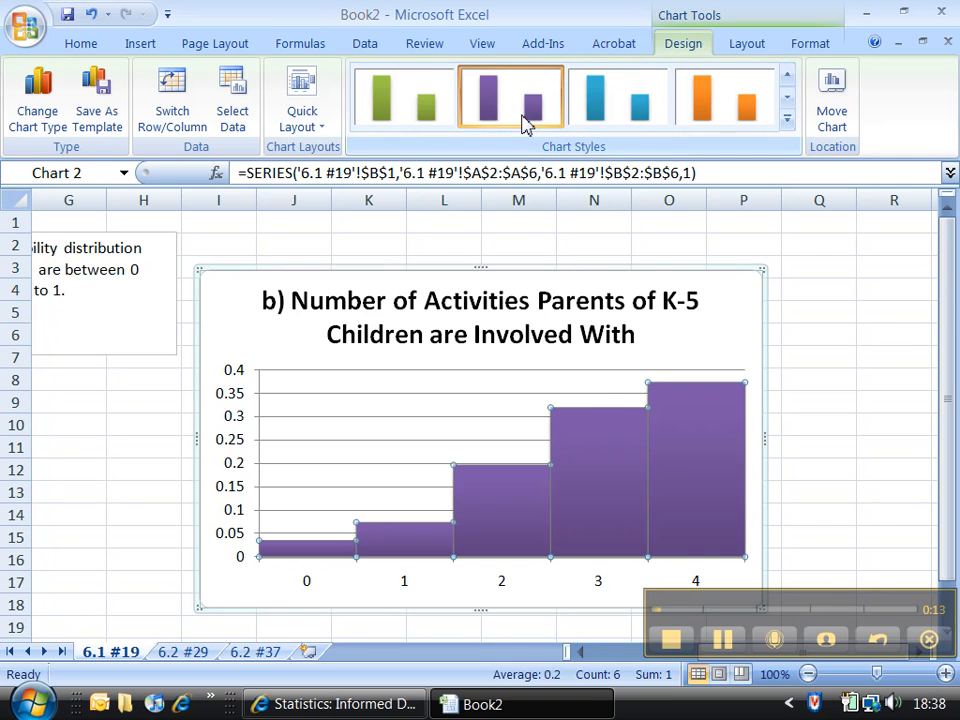
pyautogui.click(788, 100)
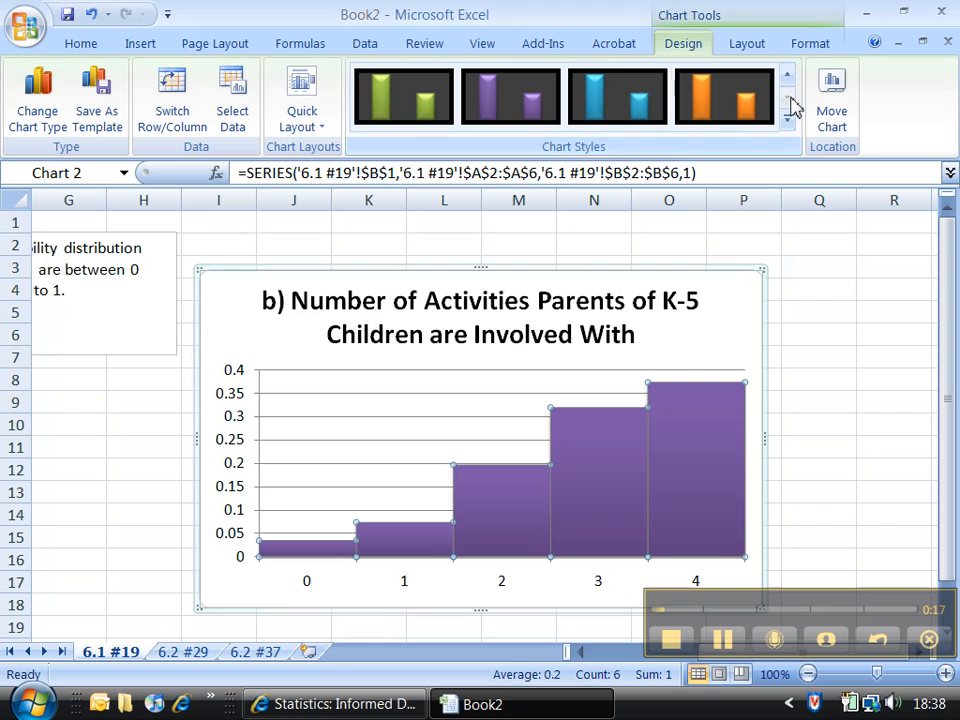
pyautogui.click(629, 98)
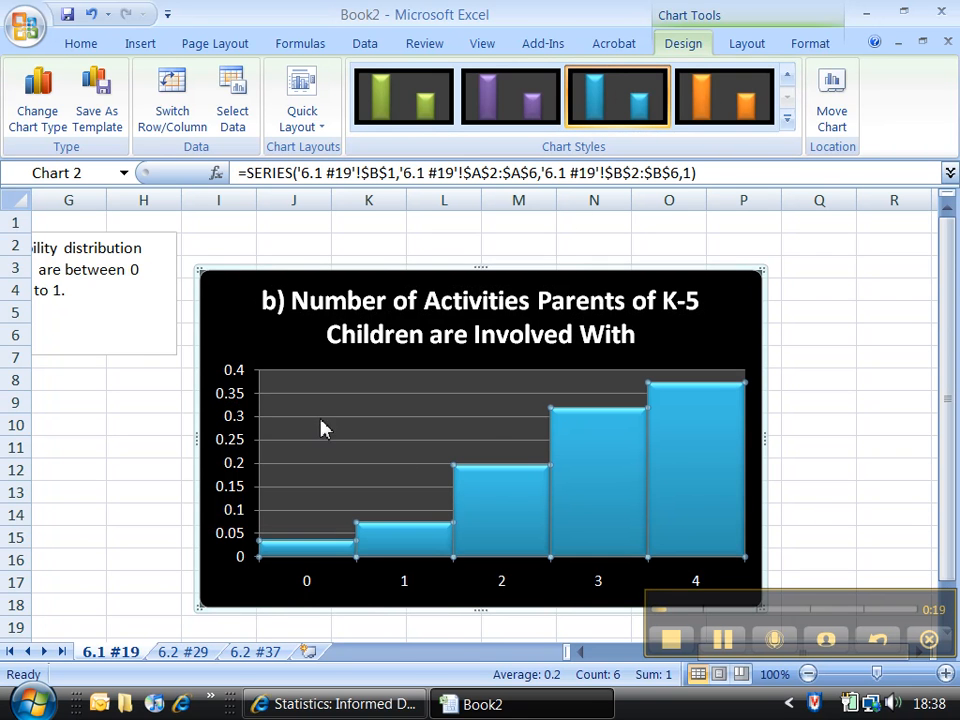
pyautogui.click(109, 607)
# Step: Move the part a) answer text box below the data table, around rows 14 to 19 starting near column B
pyautogui.click(594, 652)
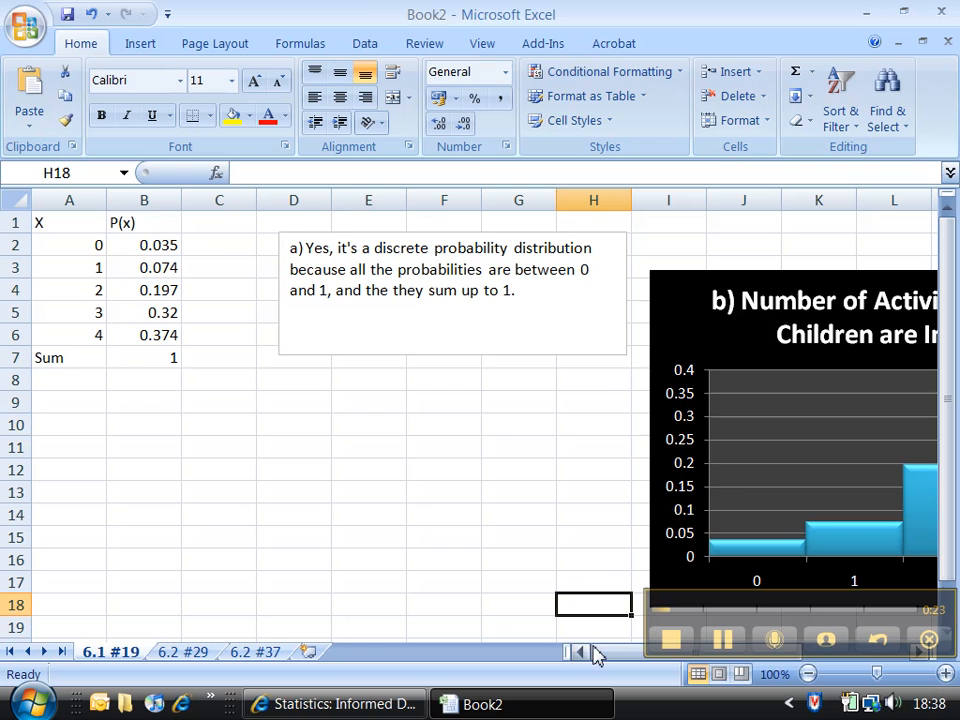
pyautogui.click(338, 246)
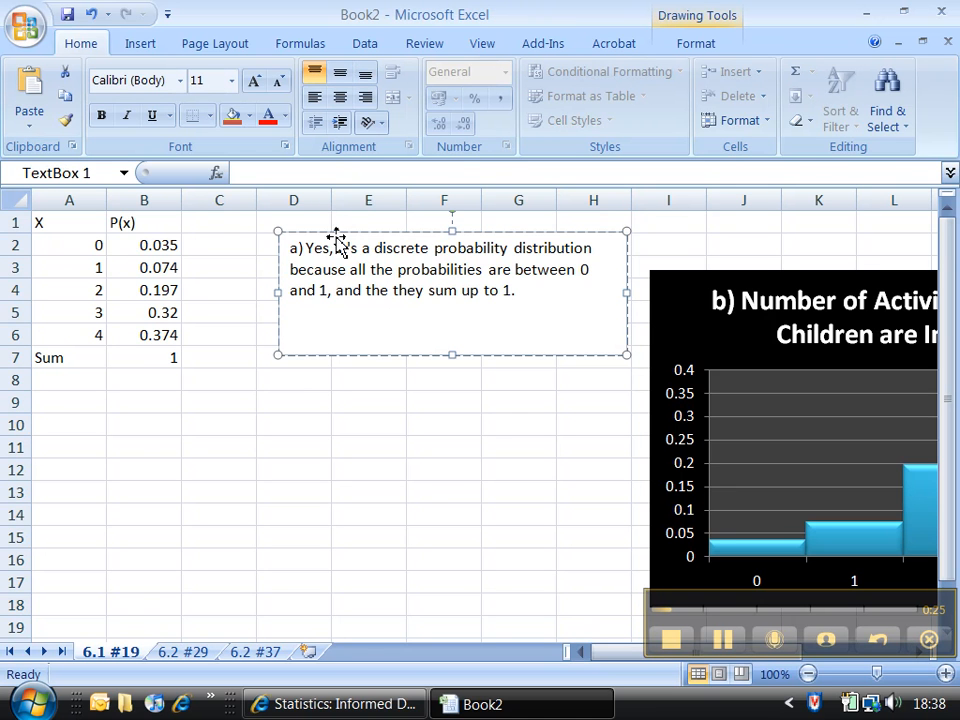
pyautogui.moveTo(338, 246); pyautogui.dragTo(157, 520)
pyautogui.click(311, 469)
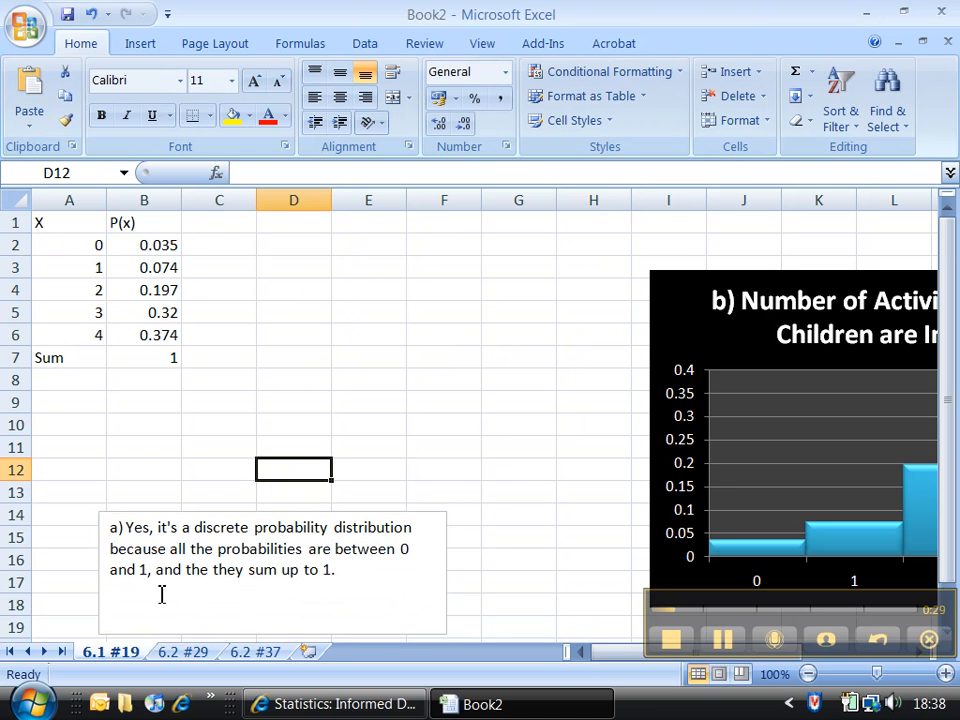
# Step: Check the parts of exercise 19 in the Internet Explorer textbook, then return to Excel and enter the heading x*P(x) in C1
pyautogui.click(300, 708)
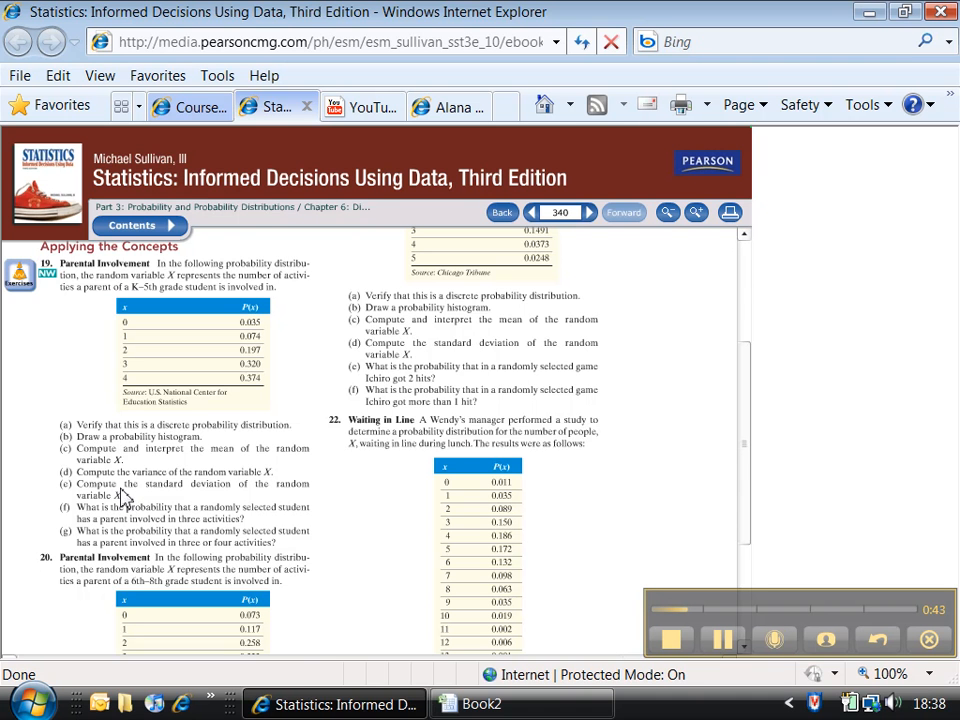
pyautogui.click(519, 706)
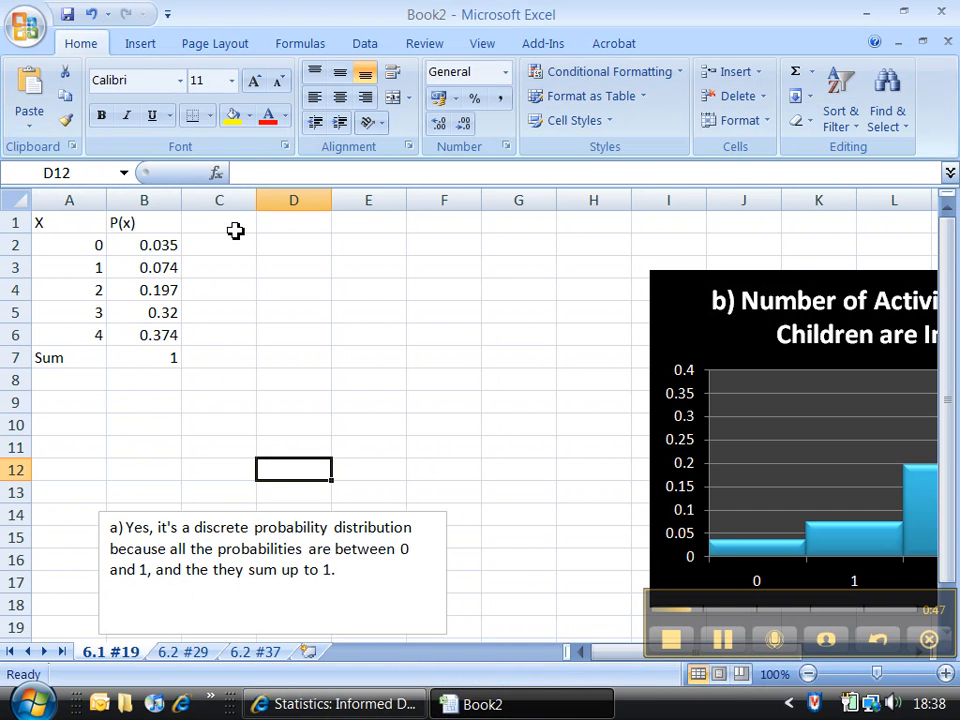
pyautogui.click(235, 230)
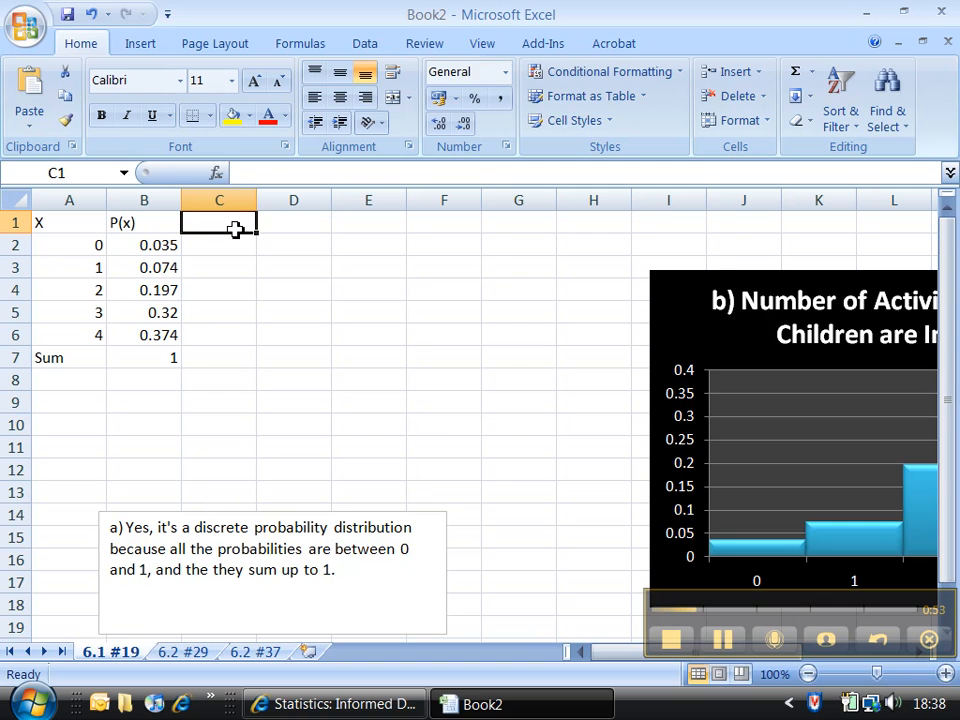
pyautogui.write('x*p(')
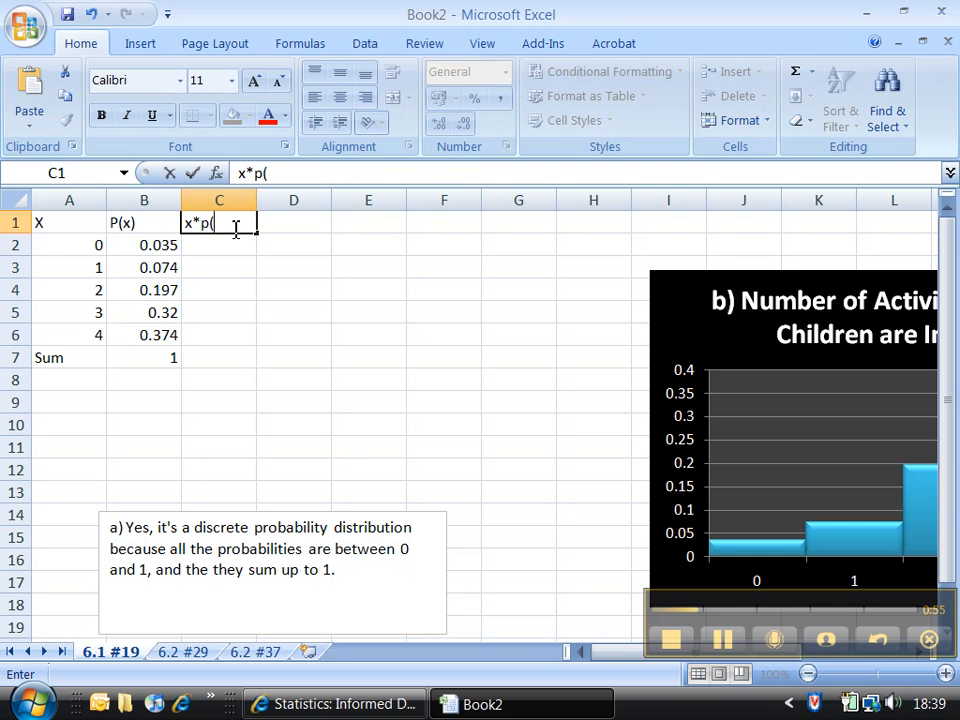
pyautogui.press('BackSpace')
pyautogui.press('BackSpace')
pyautogui.press('BackSpace')
pyautogui.write('P(x)')
pyautogui.press('Return')
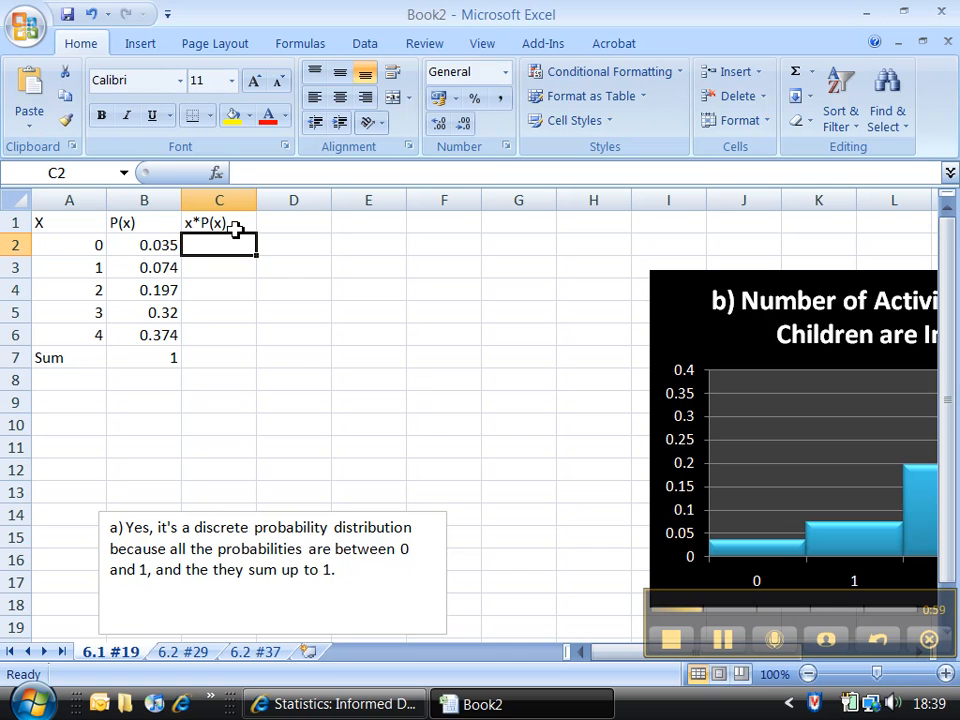
# Step: Enter =A2*B2 in C2 and fill the formula down to C6
pyautogui.write('=')
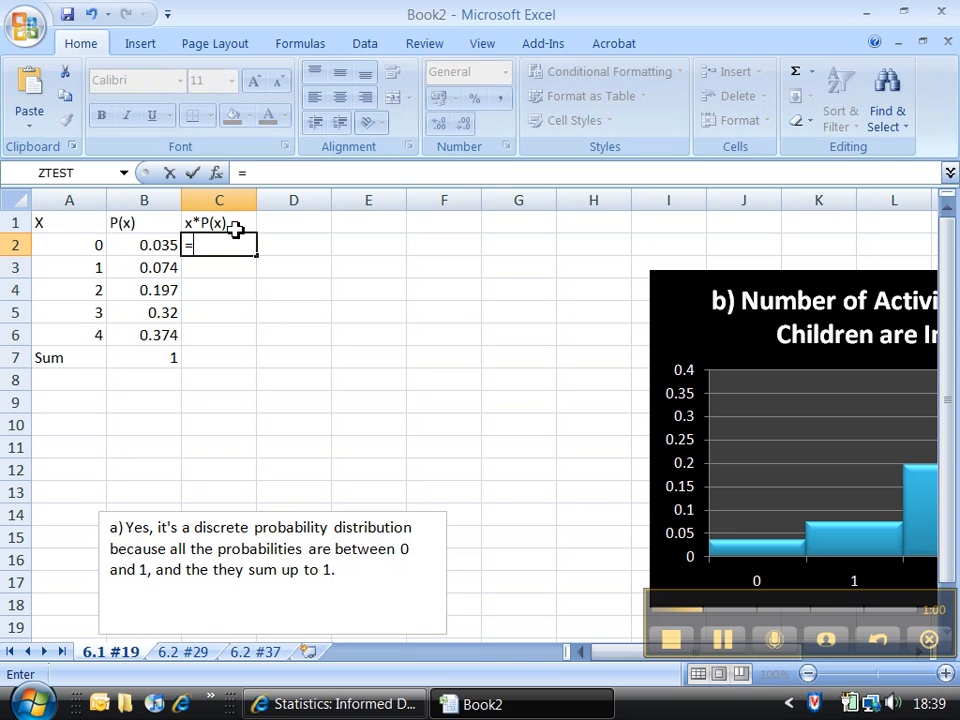
pyautogui.click(64, 248)
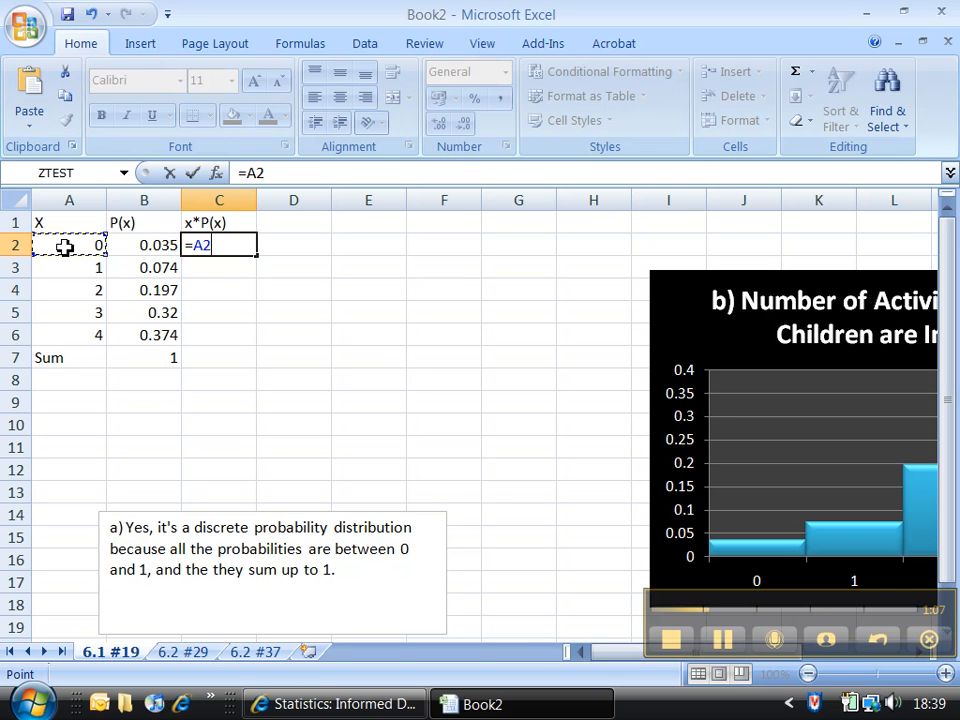
pyautogui.write('*')
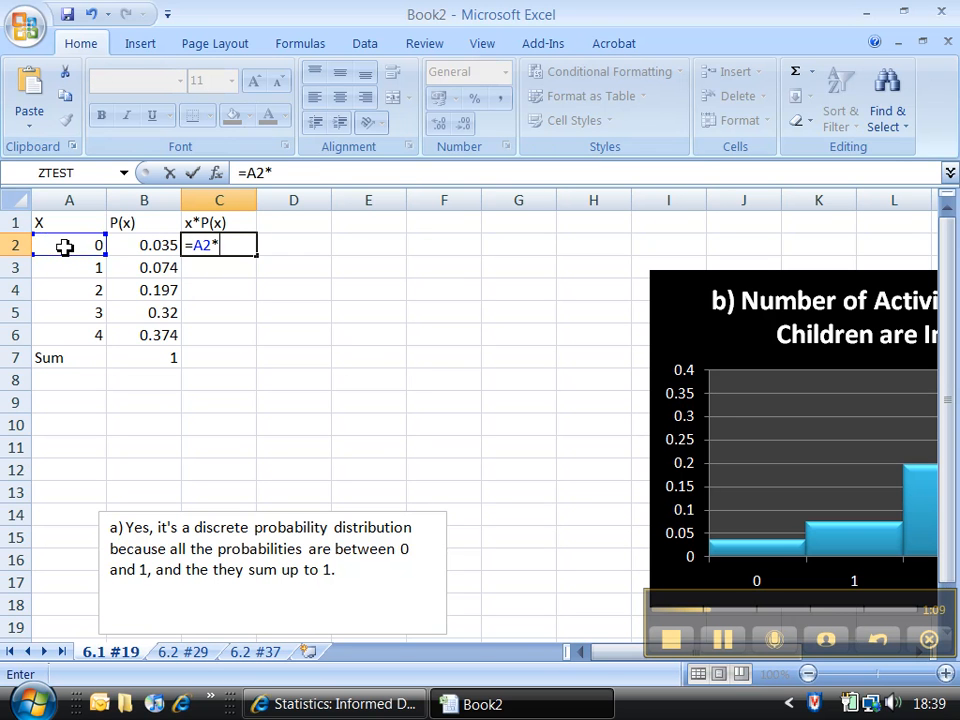
pyautogui.click(129, 244)
pyautogui.press('Return')
pyautogui.click(224, 245)
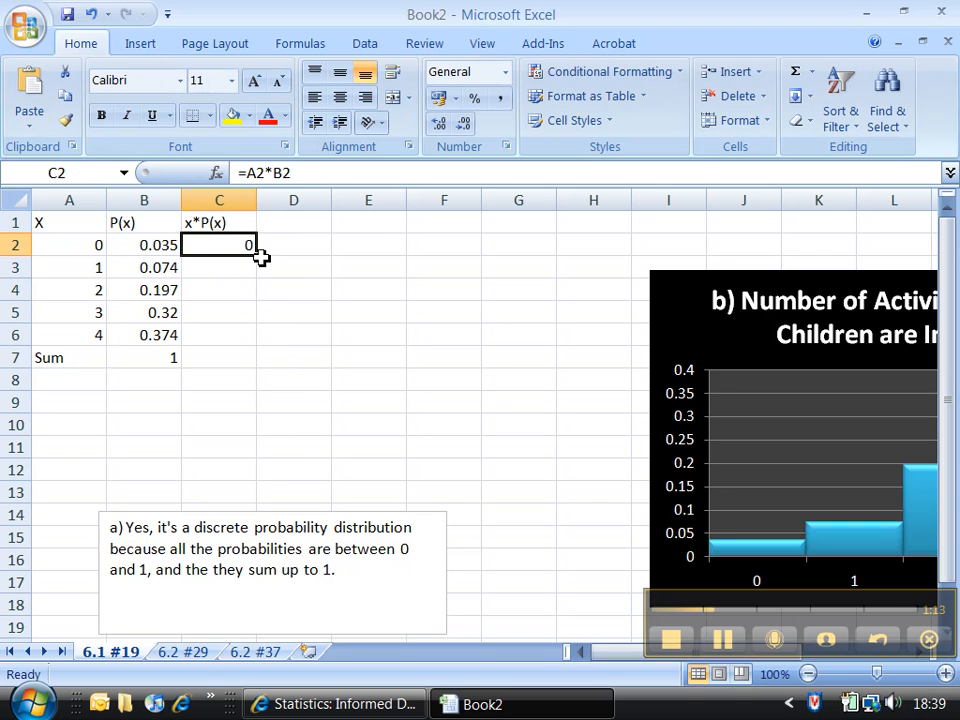
pyautogui.moveTo(260, 259); pyautogui.dragTo(257, 341)
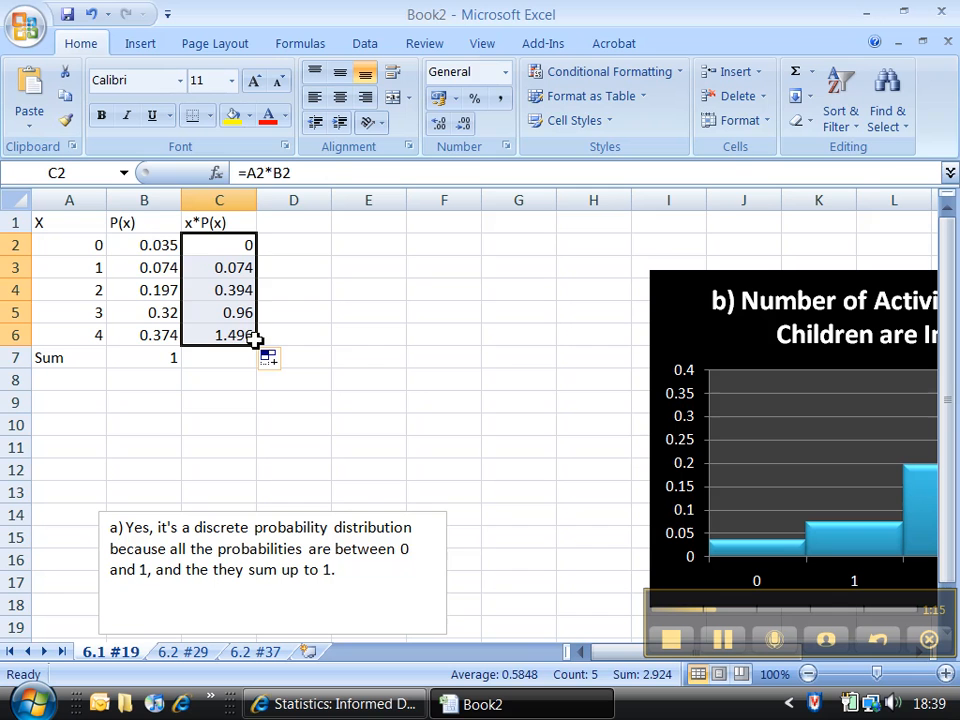
# Step: Make the Sum label and total in A7:B7 and the column headings in A1:C1 bold
pyautogui.click(300, 223)
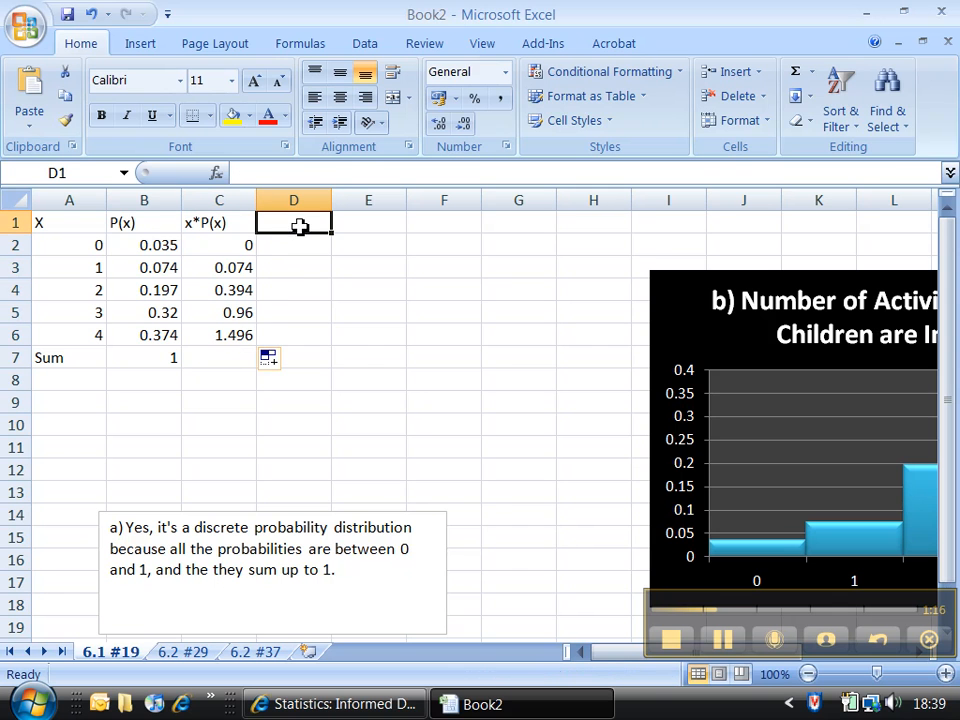
pyautogui.click(176, 361)
pyautogui.moveTo(183, 369)
pyautogui.mouseDown()
pyautogui.moveTo(200, 371)
pyautogui.moveTo(193, 366)
pyautogui.mouseUp()
pyautogui.moveTo(66, 358); pyautogui.dragTo(141, 358)
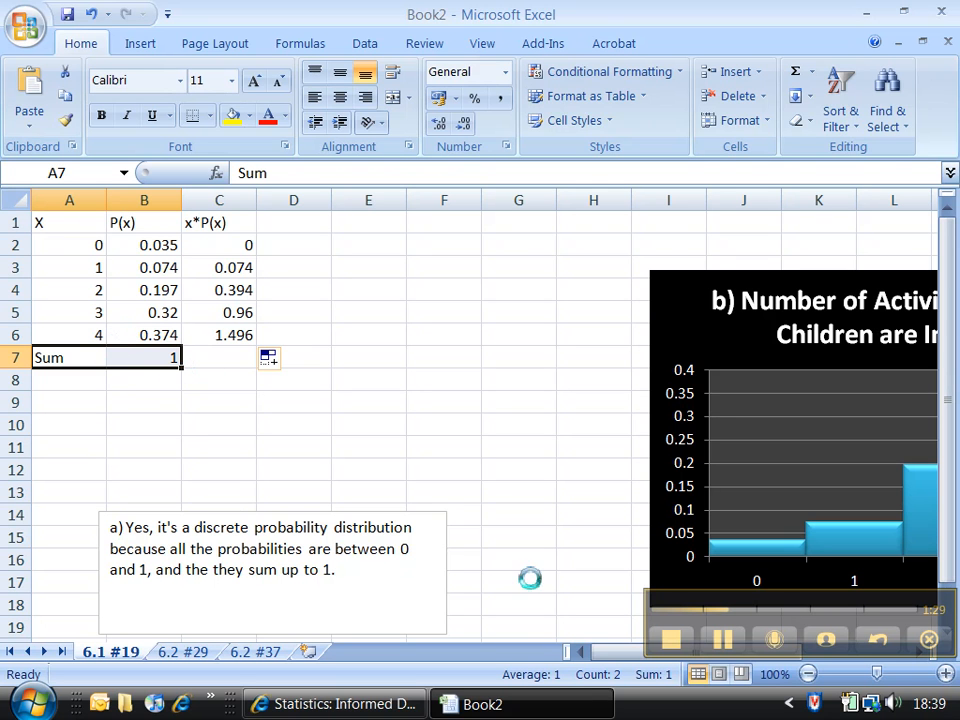
pyautogui.hotkey('ctrl', 'b')
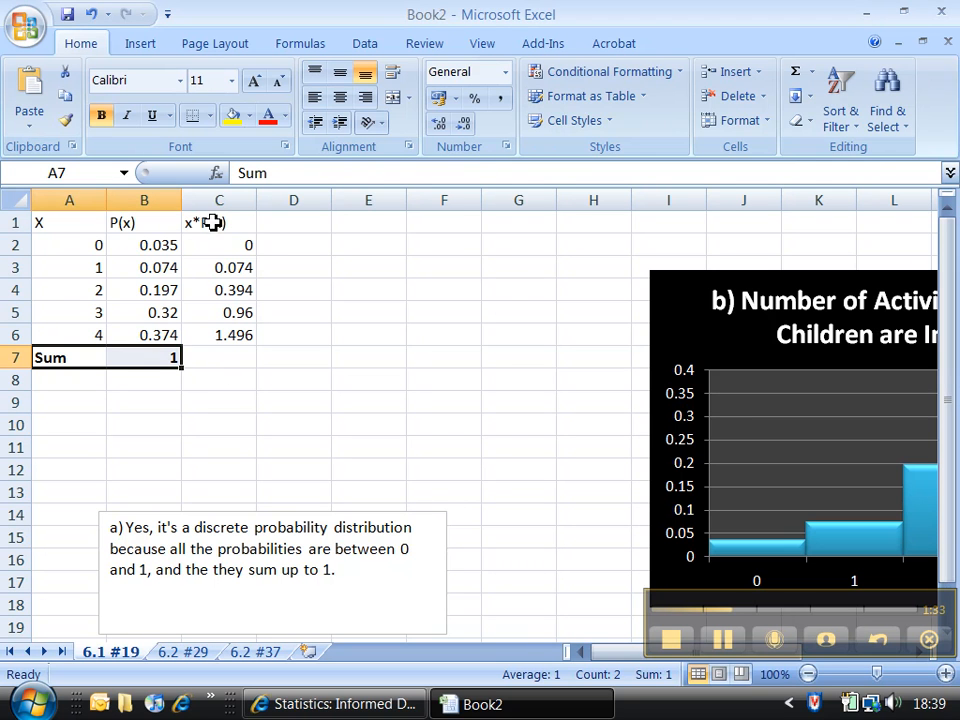
pyautogui.moveTo(75, 221); pyautogui.dragTo(225, 221)
pyautogui.hotkey('ctrl', 'b')
# Step: Extend the sum formula from B7 into C7 to total the x*P(x) column
pyautogui.click(224, 355)
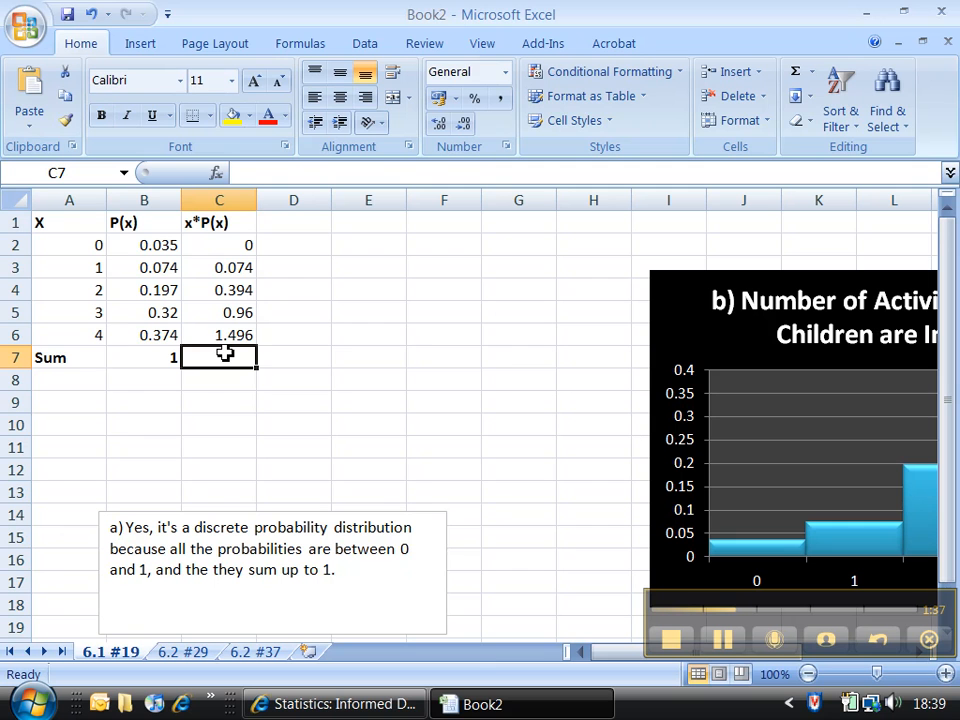
pyautogui.click(146, 359)
pyautogui.moveTo(184, 371); pyautogui.dragTo(226, 362)
pyautogui.click(225, 358)
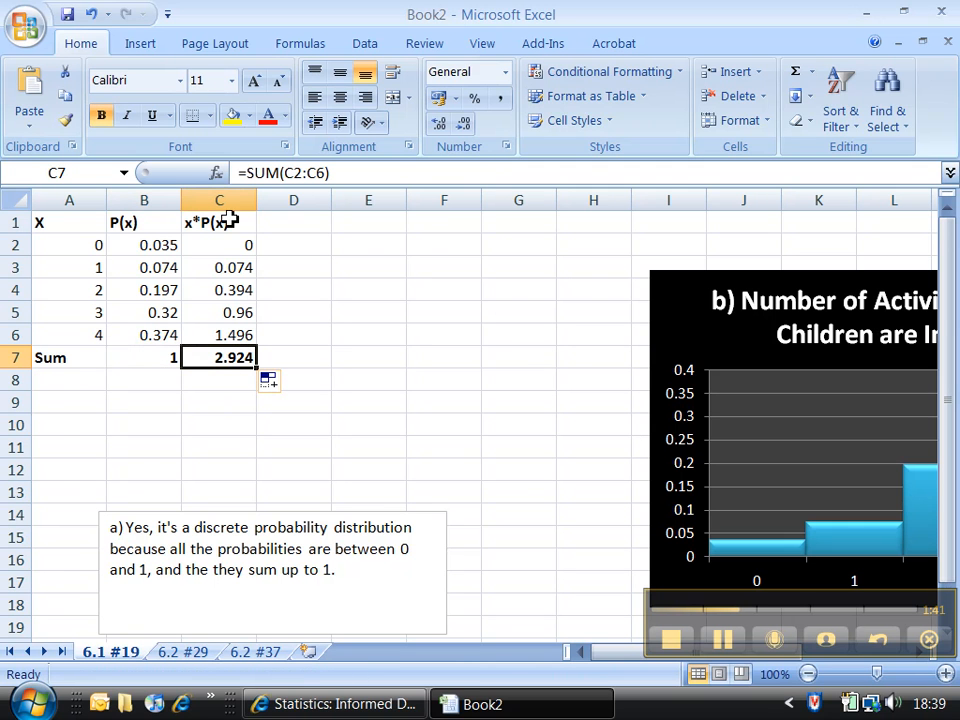
# Step: Enter the label Mean in C8 and format C7:C8 bold with a yellow fill
pyautogui.click(211, 388)
pyautogui.write('Mean')
pyautogui.press('Return')
pyautogui.moveTo(223, 360); pyautogui.dragTo(227, 377)
pyautogui.hotkey('ctrl', 'b')
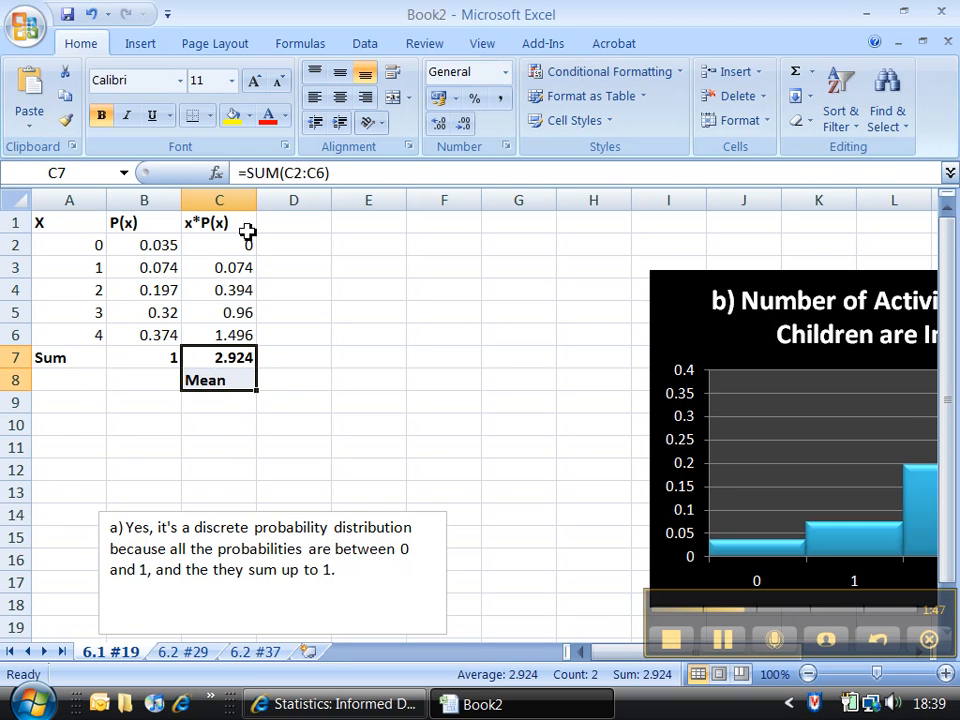
pyautogui.click(232, 115)
pyautogui.click(292, 366)
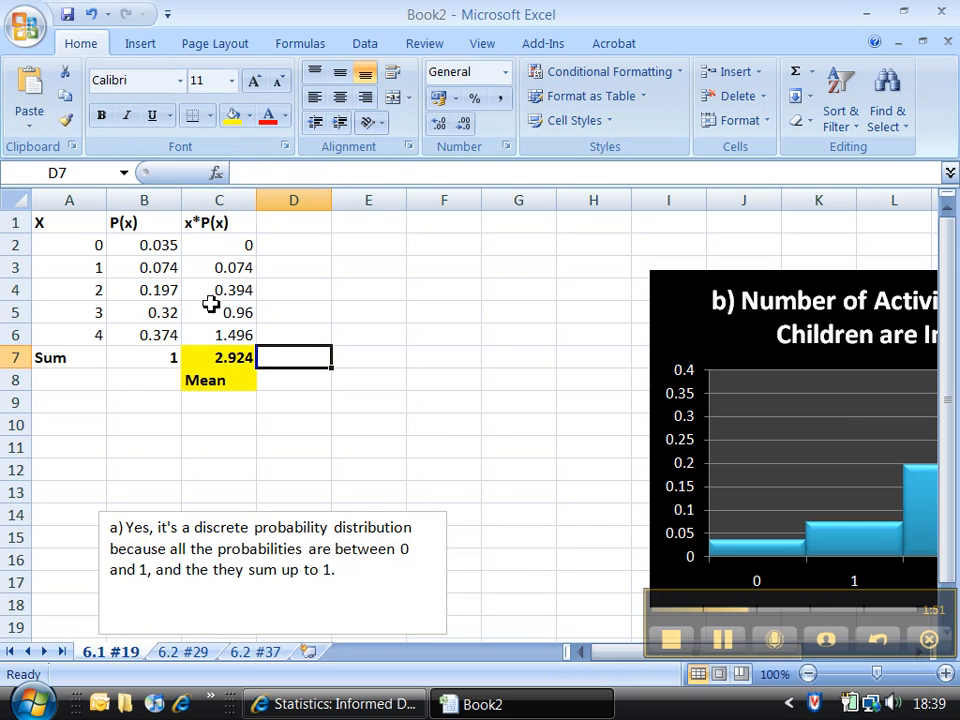
# Step: Change the label in C8 to "c) Mean"
pyautogui.click(205, 380)
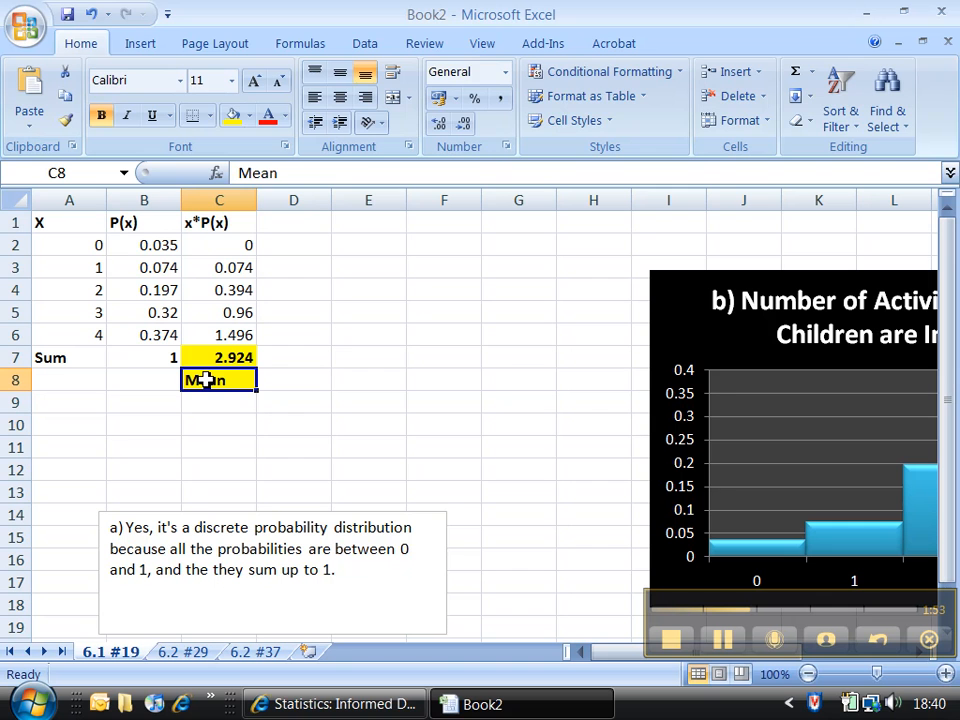
pyautogui.write('c) Mean')
pyautogui.press('Return')
# Step: Enter the heading (x-$Mean$)^2*P(x) in D1 and widen column D to fit it
pyautogui.click(296, 233)
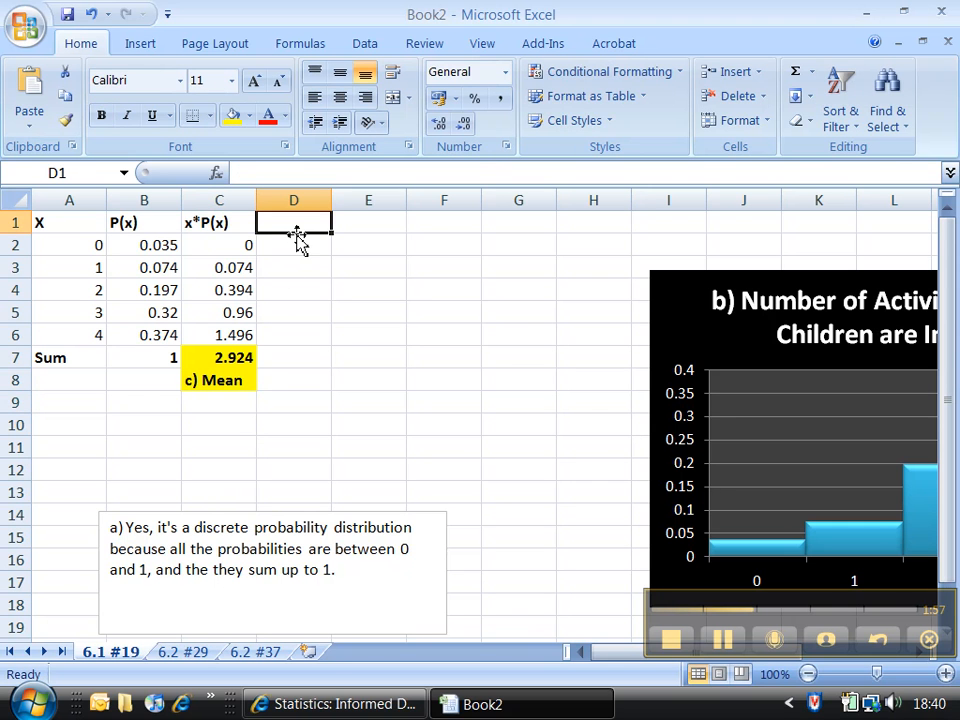
pyautogui.write('(x-')
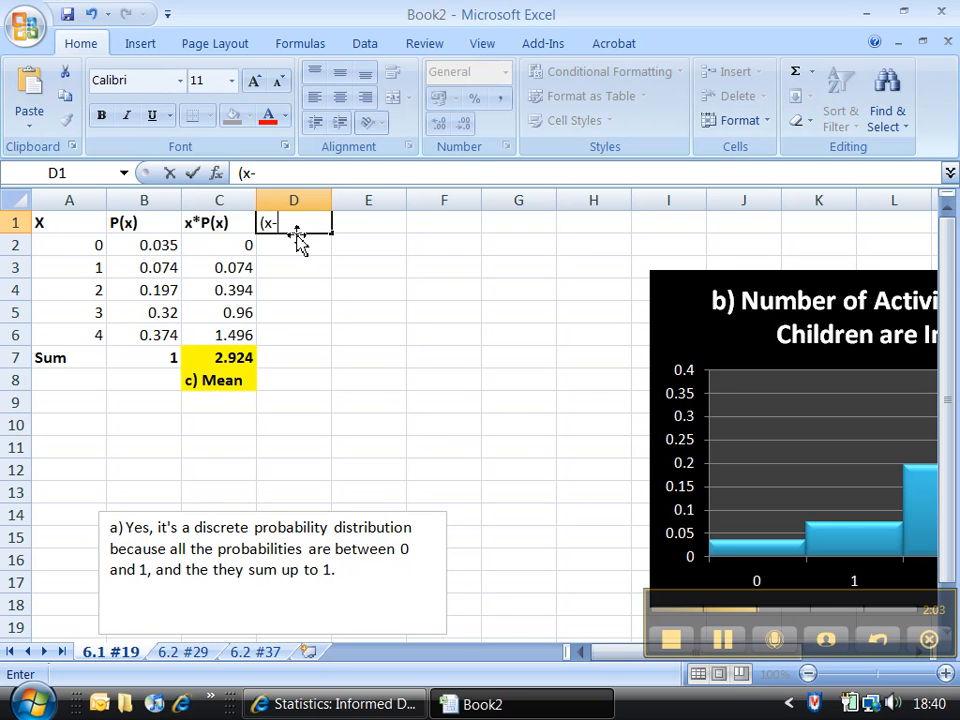
pyautogui.write('$Mean$)')
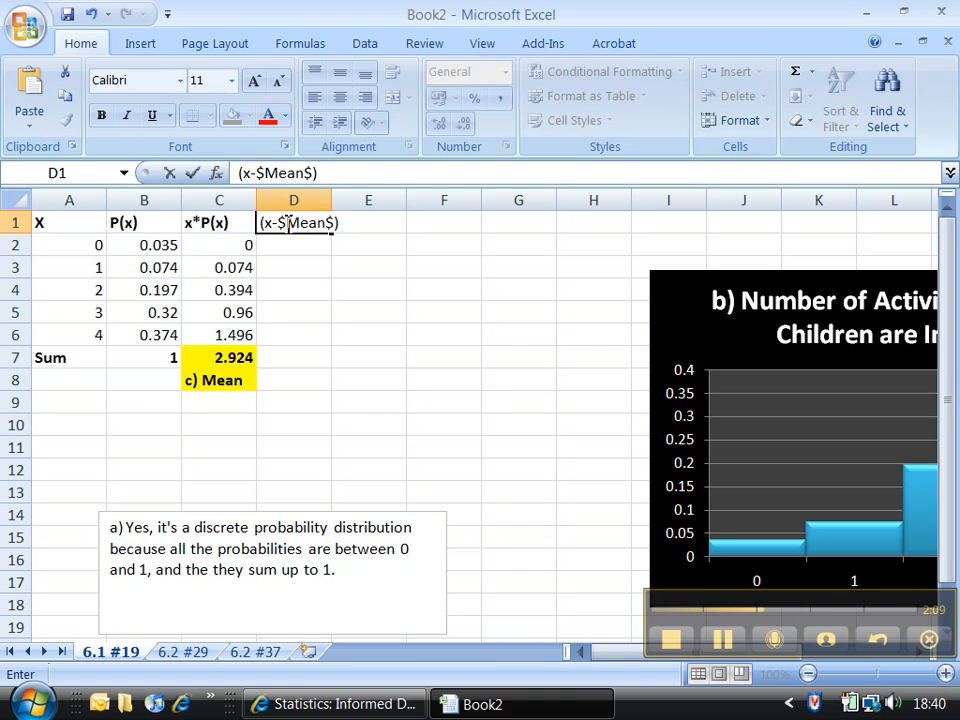
pyautogui.write('^2*P(x)')
pyautogui.press('Return')
pyautogui.doubleClick(332, 200)
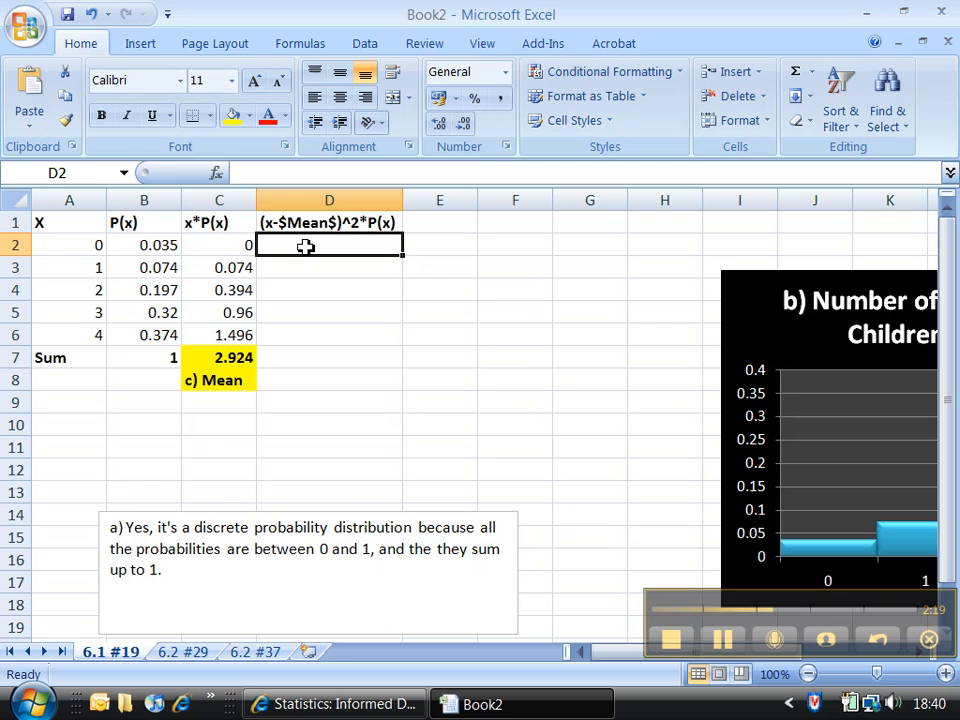
# Step: Enter the formula =(A2-$C$7)^2*B2 in D2, with an absolute reference to the mean in C7
pyautogui.write('=')
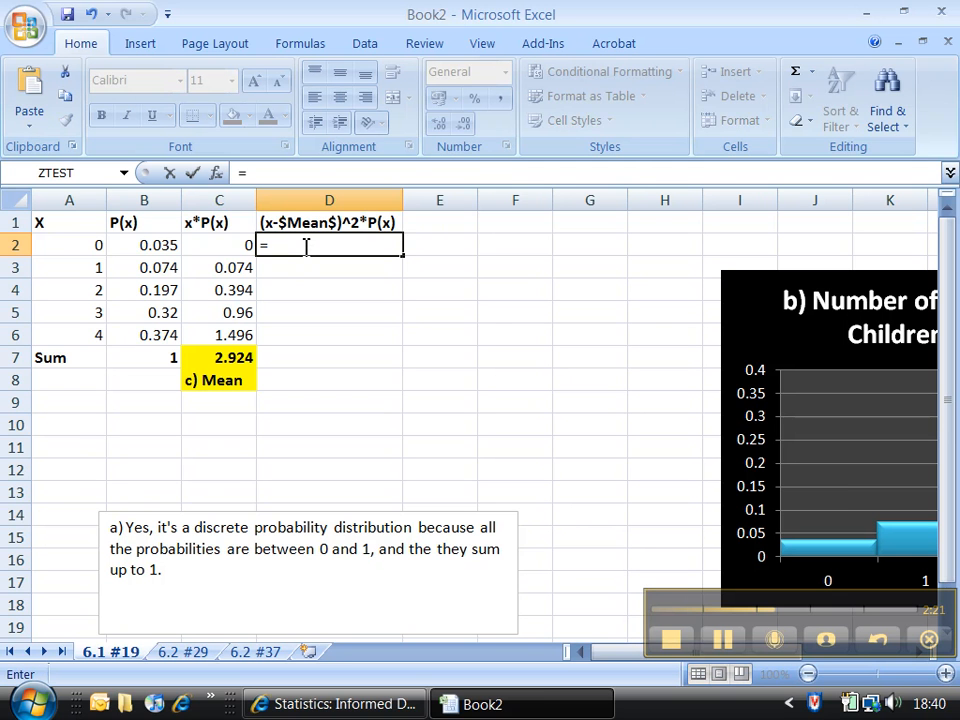
pyautogui.write('(')
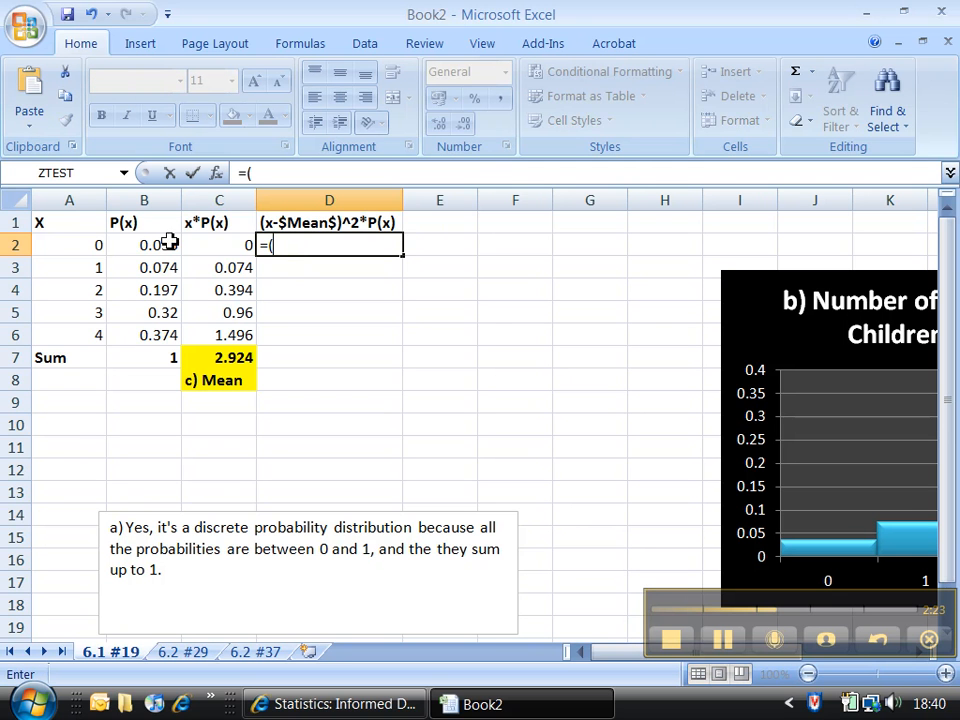
pyautogui.click(93, 243)
pyautogui.write('-')
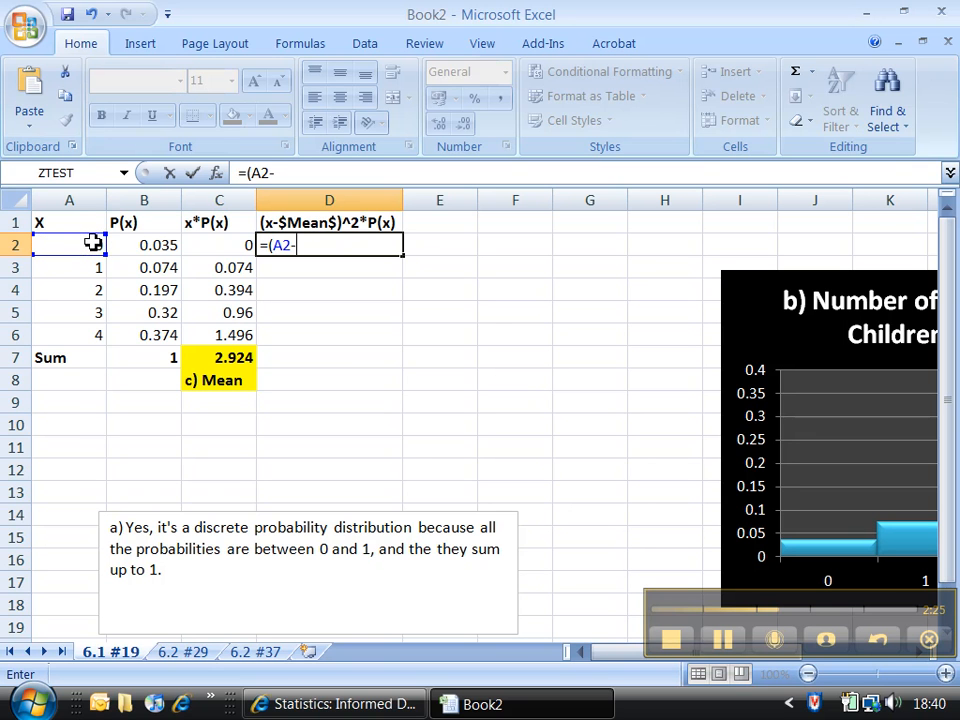
pyautogui.click(250, 359)
pyautogui.click(310, 245)
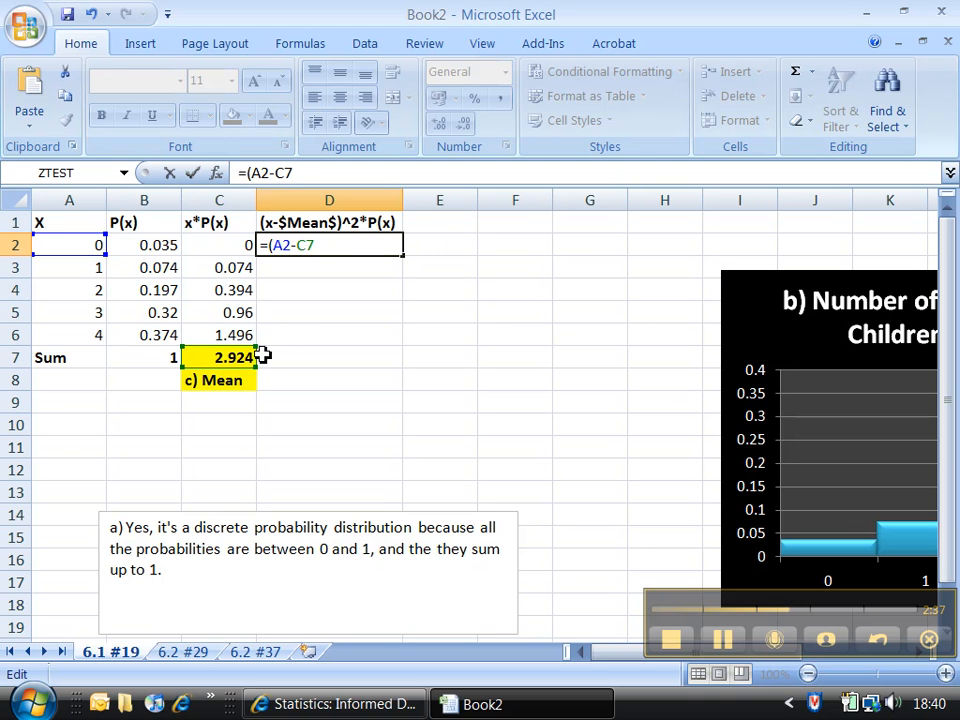
pyautogui.press('F4')
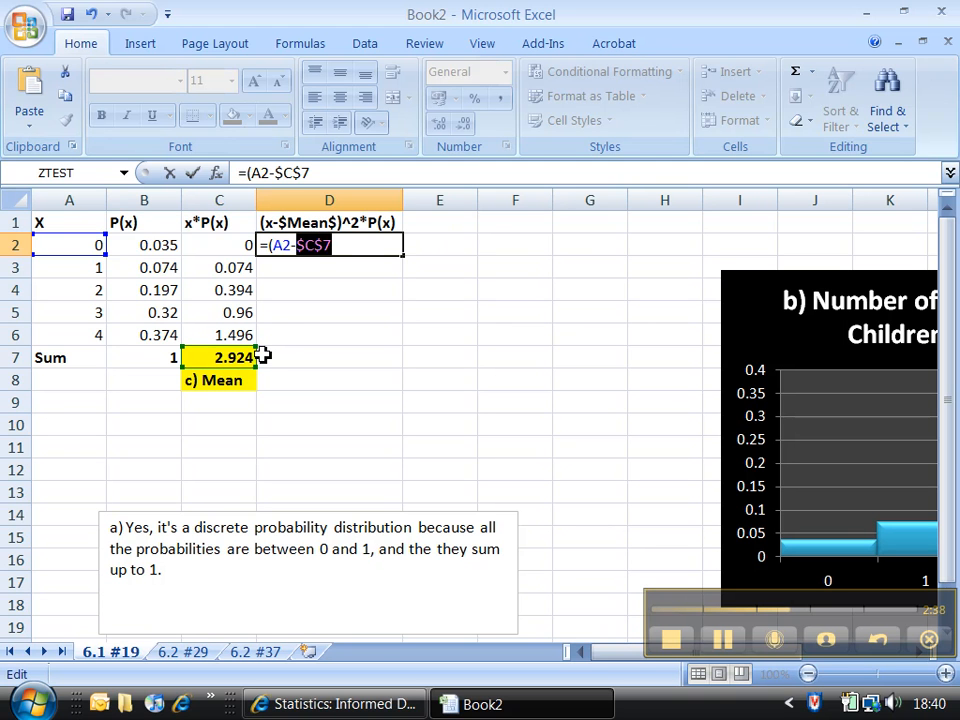
pyautogui.click(336, 246)
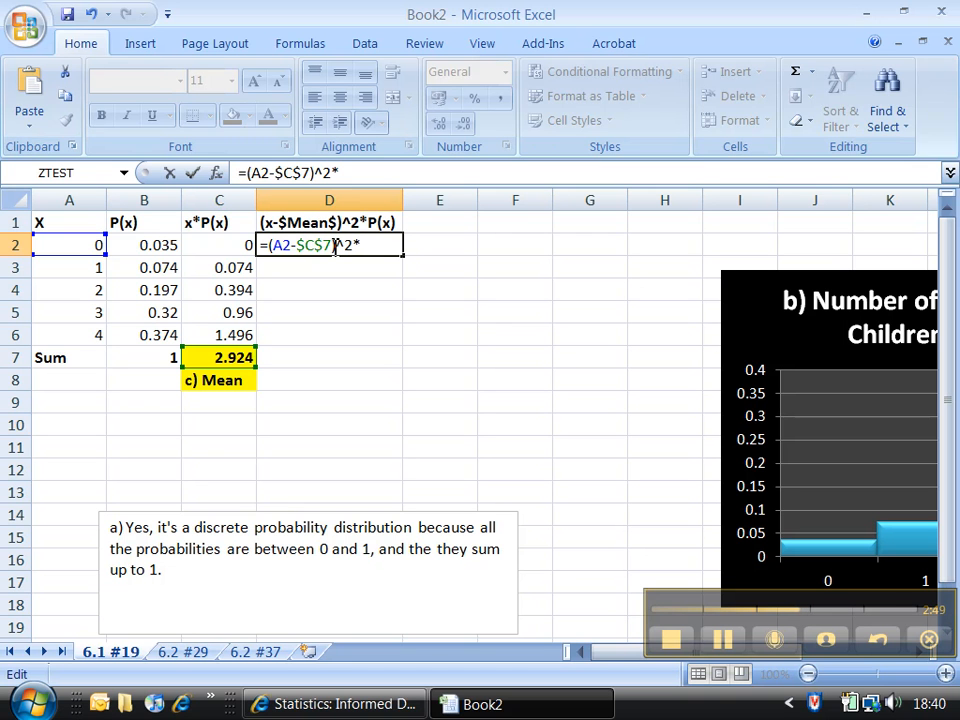
pyautogui.click(150, 246)
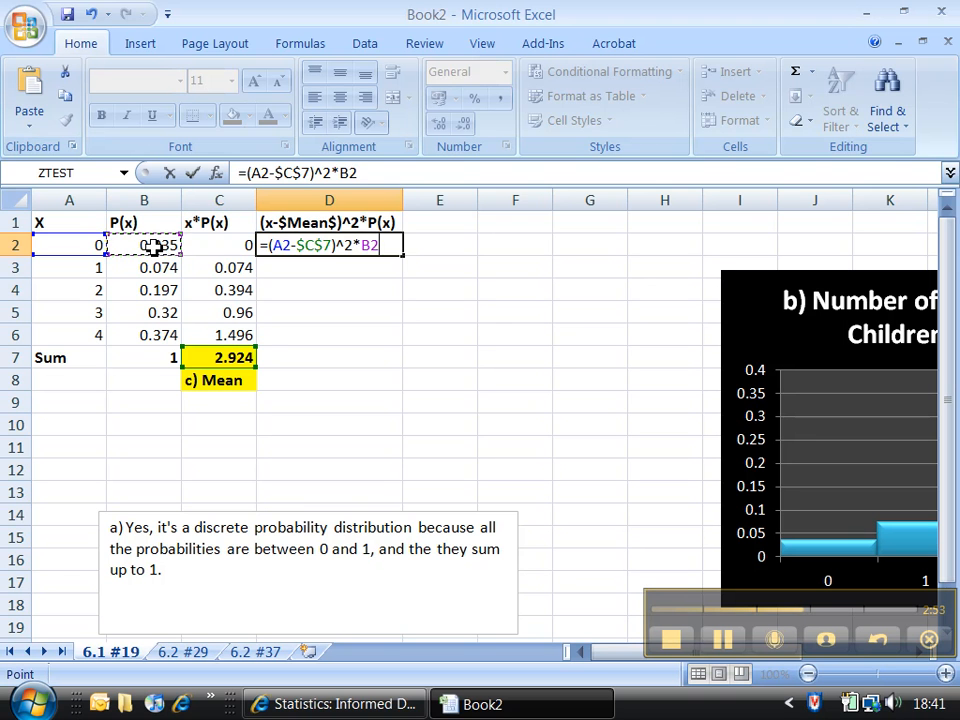
pyautogui.press('Return')
# Step: Fill the squared-deviation formula from D2 down through D6
pyautogui.click(360, 246)
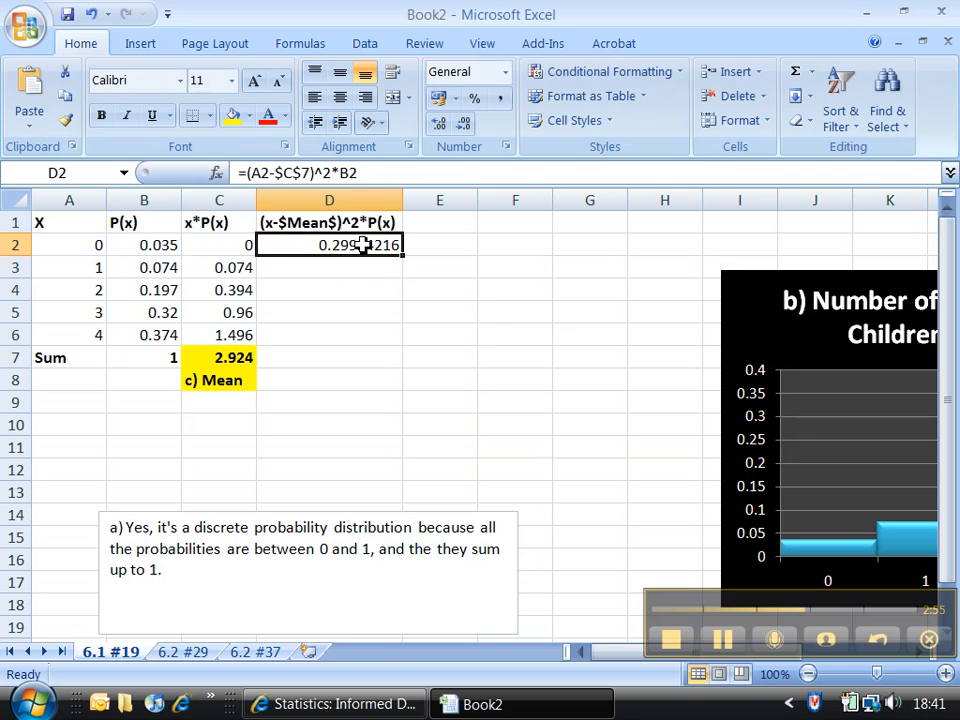
pyautogui.moveTo(404, 256); pyautogui.dragTo(388, 358)
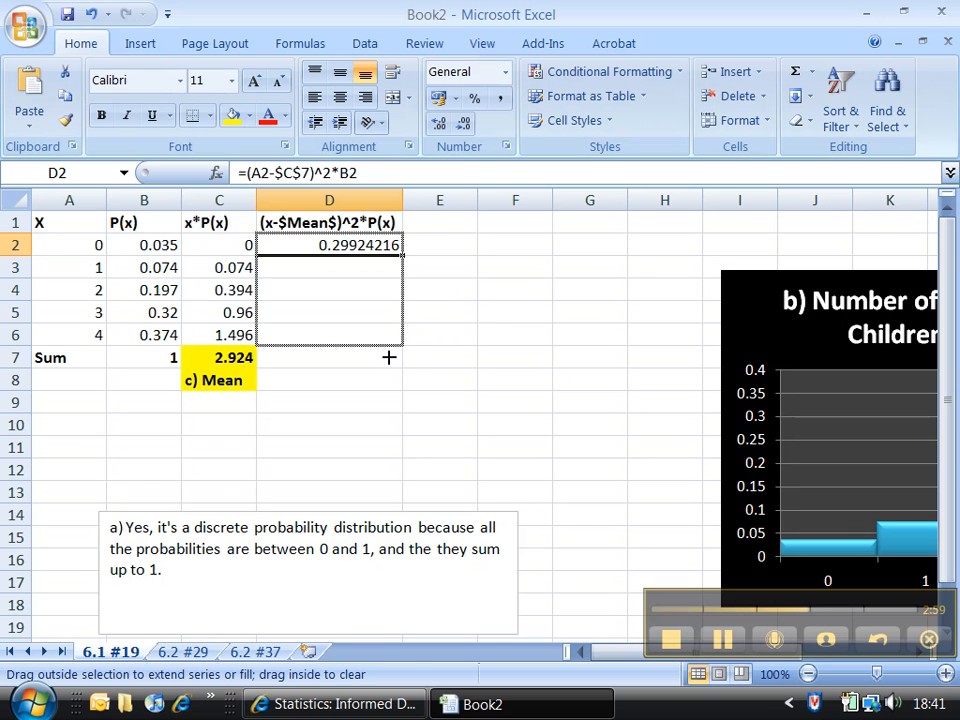
pyautogui.moveTo(389, 357); pyautogui.dragTo(387, 356)
# Step: Extend the sum formula from C7 into D7 and remove the fill colour from D7
pyautogui.click(350, 363)
pyautogui.click(234, 361)
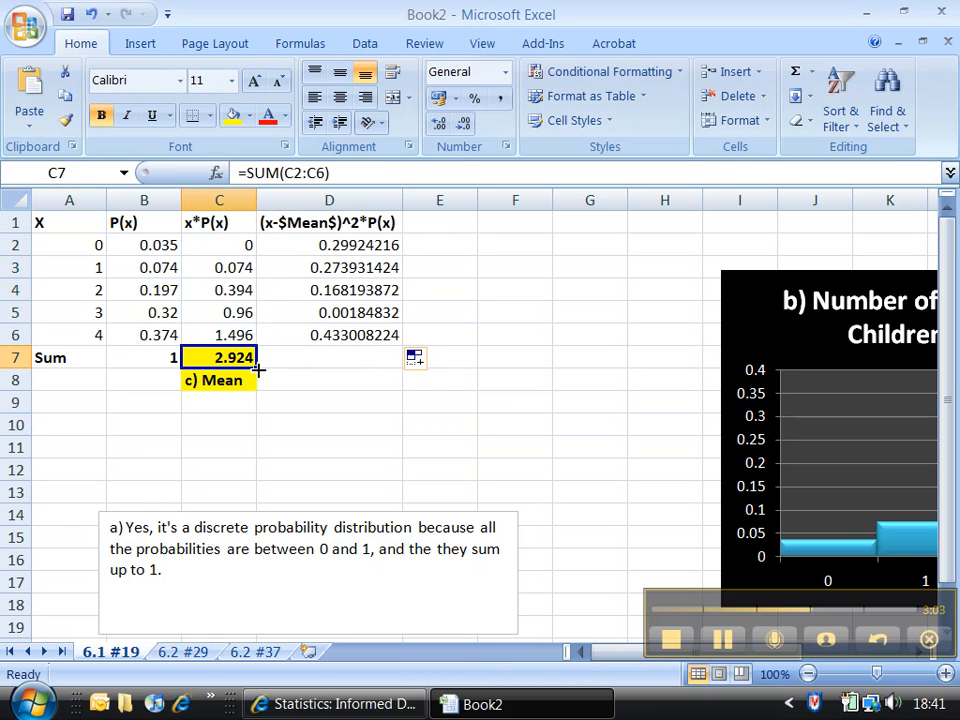
pyautogui.moveTo(257, 370); pyautogui.dragTo(332, 366)
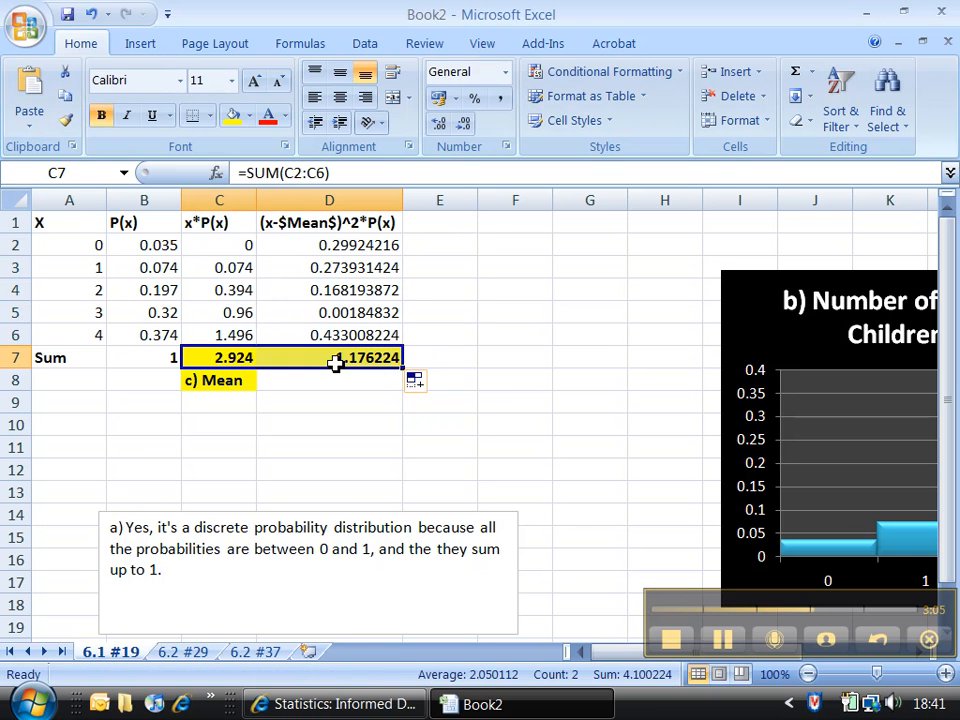
pyautogui.click(331, 361)
pyautogui.click(250, 116)
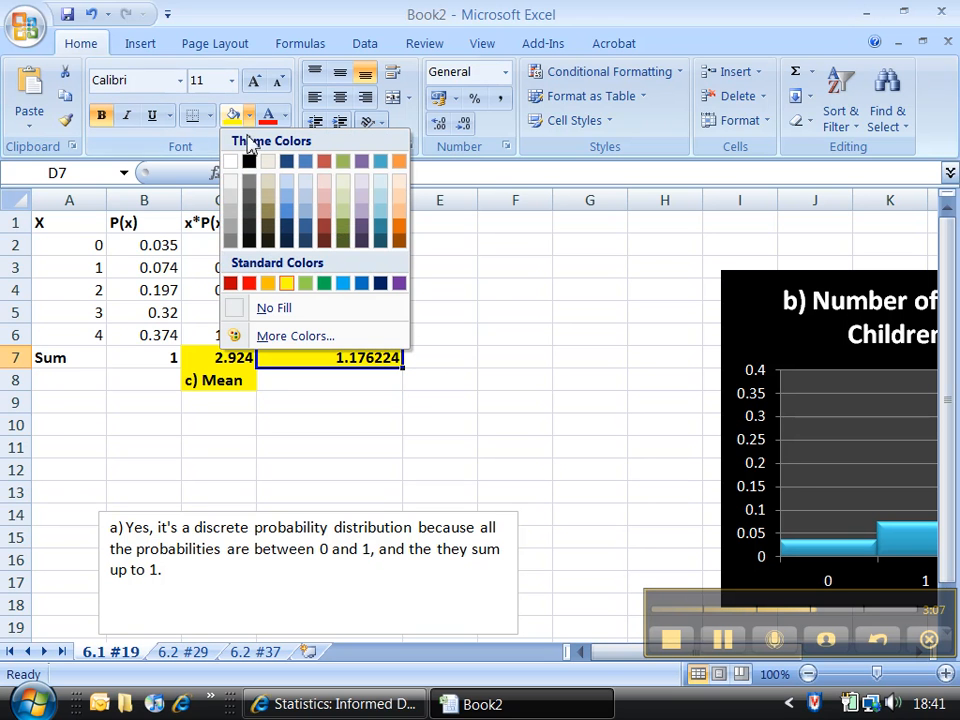
pyautogui.click(276, 309)
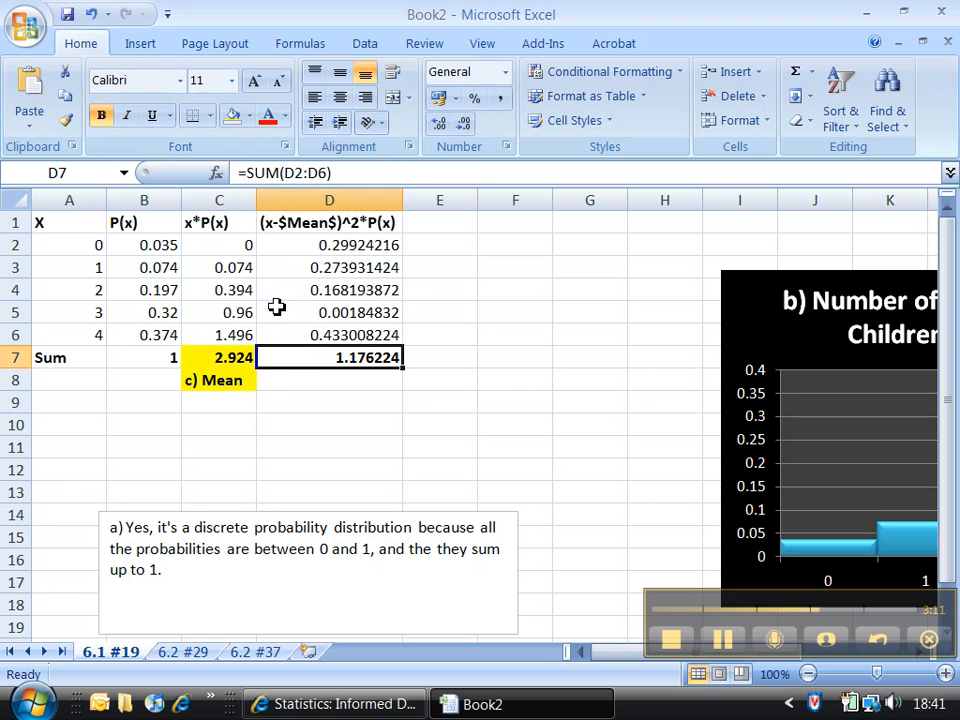
pyautogui.hotkey('ctrl', 'b')
# Step: Check the variance question of exercise 19 in the textbook and enter the formula =D7/B7 in D8
pyautogui.click(357, 386)
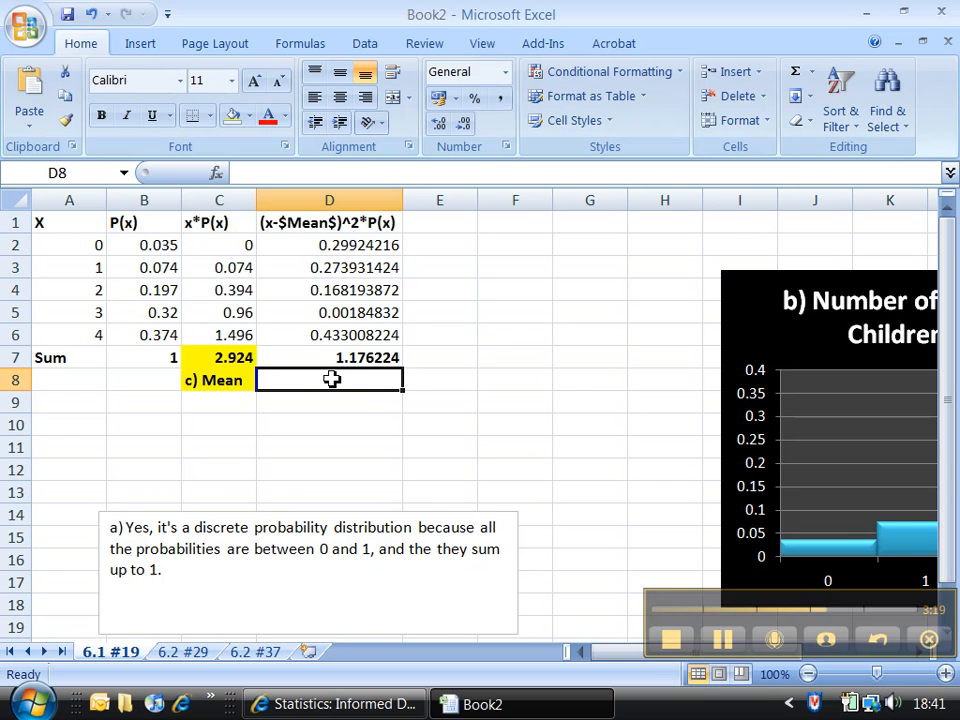
pyautogui.click(335, 704)
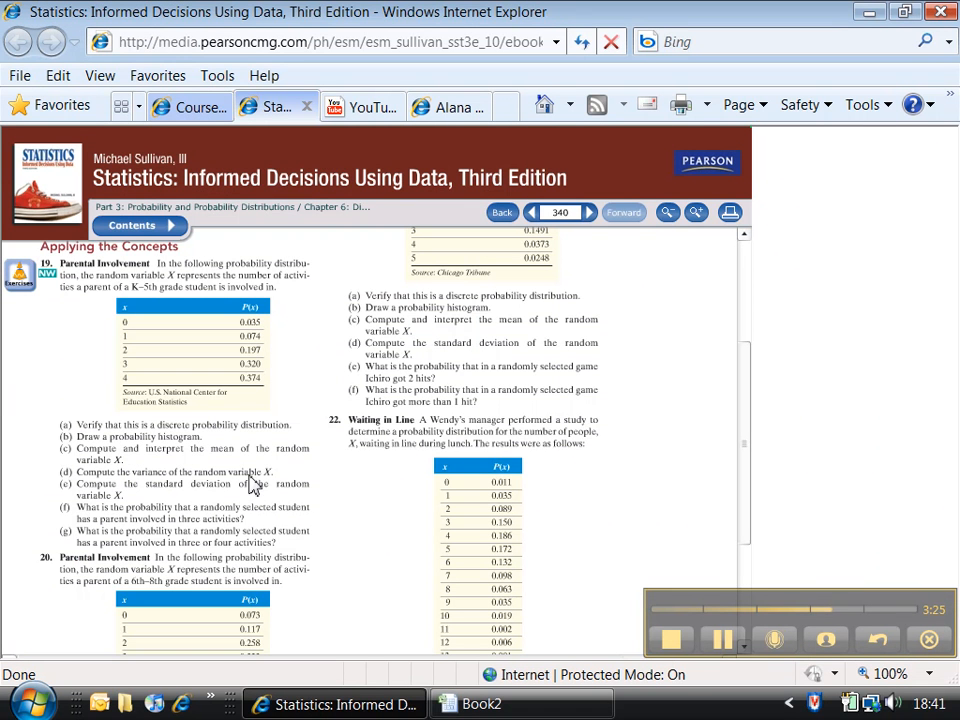
pyautogui.click(482, 704)
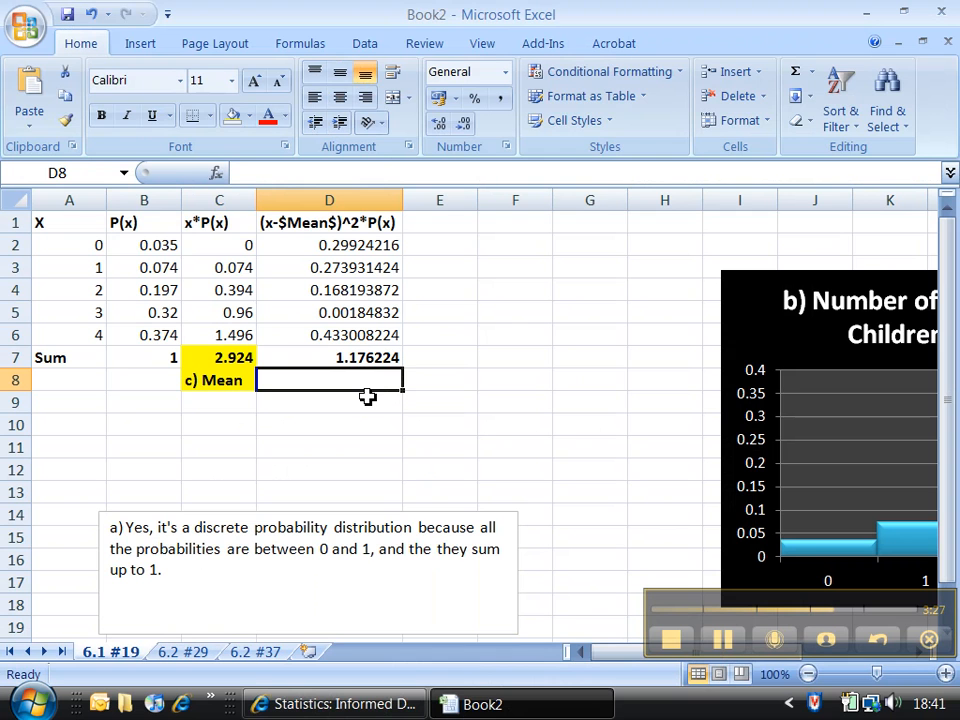
pyautogui.write('=')
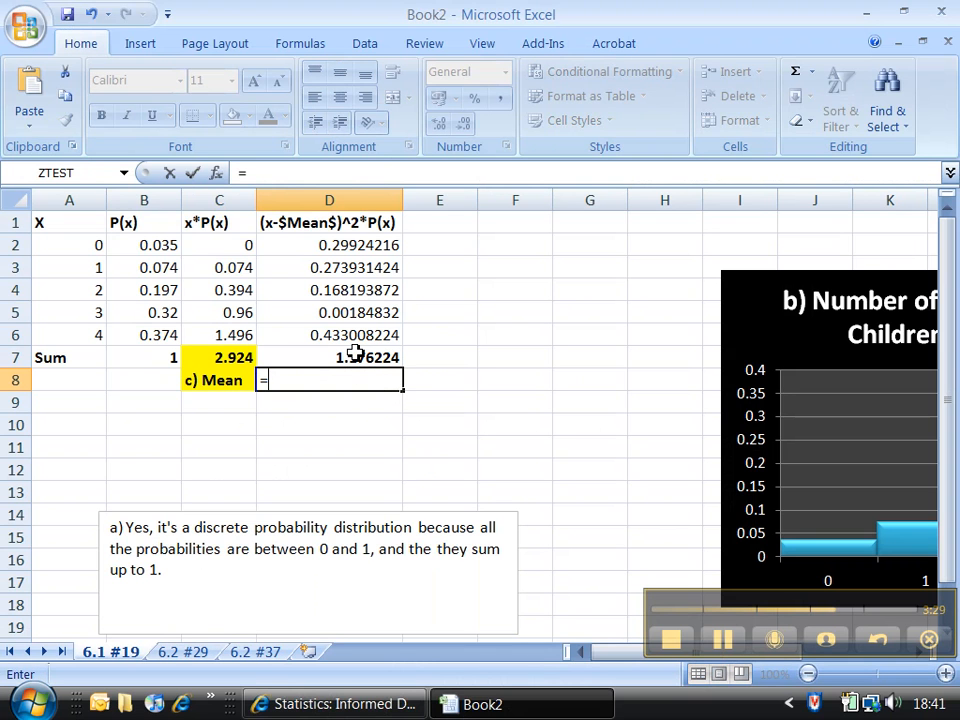
pyautogui.click(355, 354)
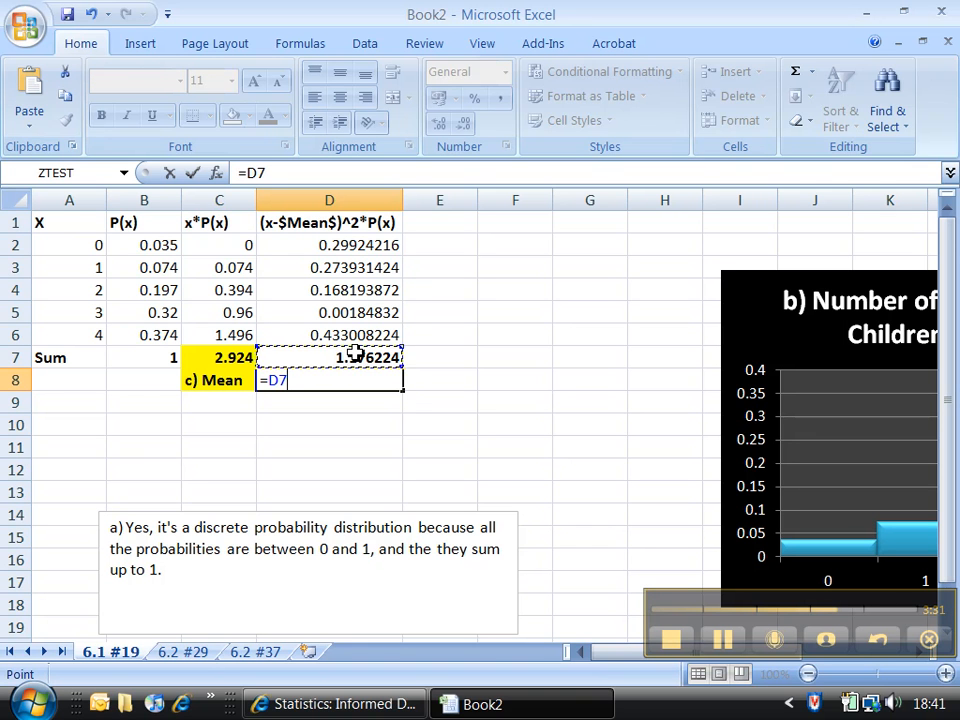
pyautogui.write('/')
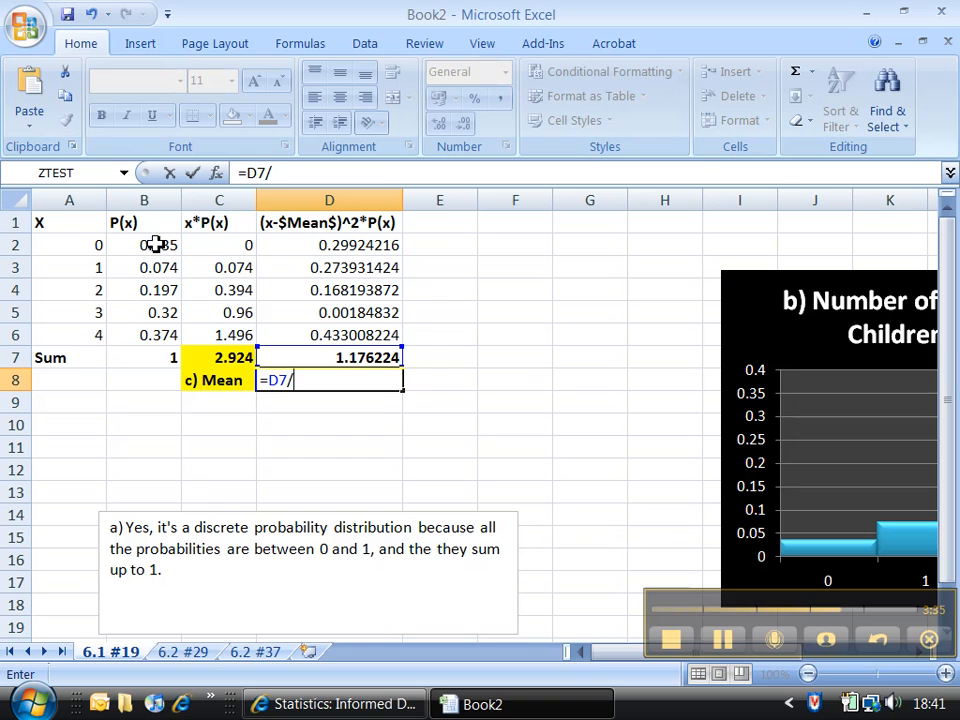
pyautogui.click(140, 357)
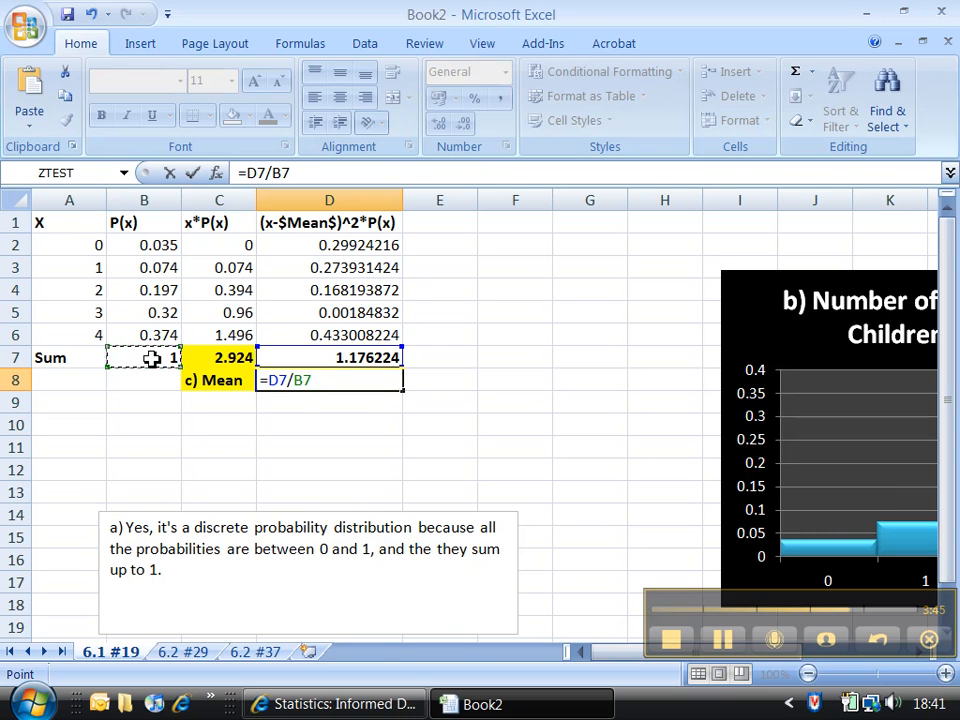
pyautogui.press('Return')
# Step: Compare the total in D7 with the quotient in D8, and review the P(x) total against the answer to part a)
pyautogui.click(326, 374)
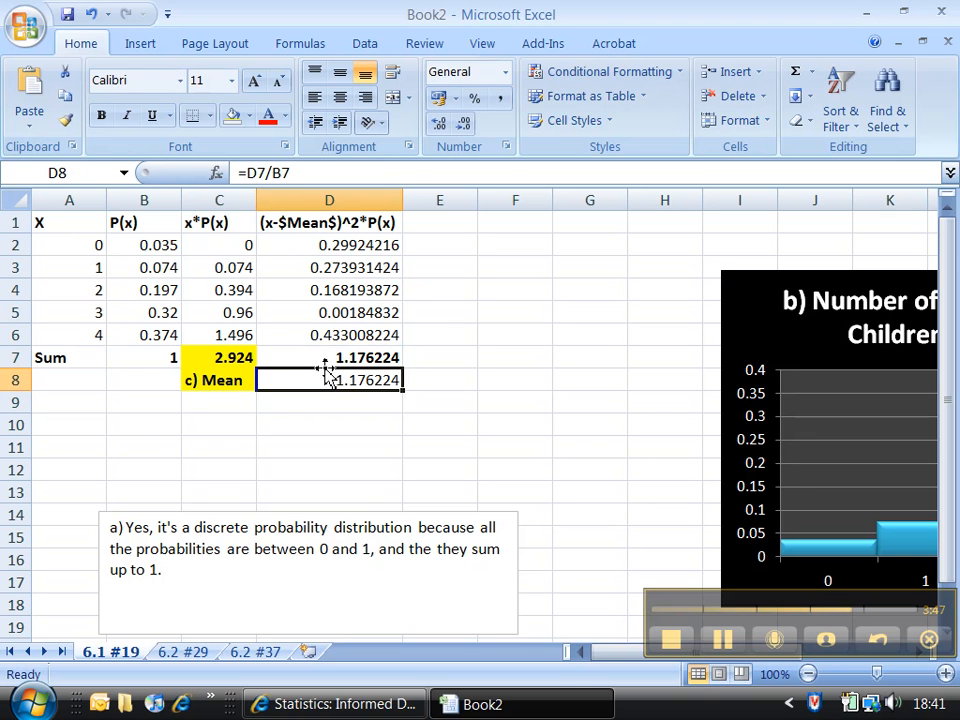
pyautogui.click(326, 358)
pyautogui.click(328, 380)
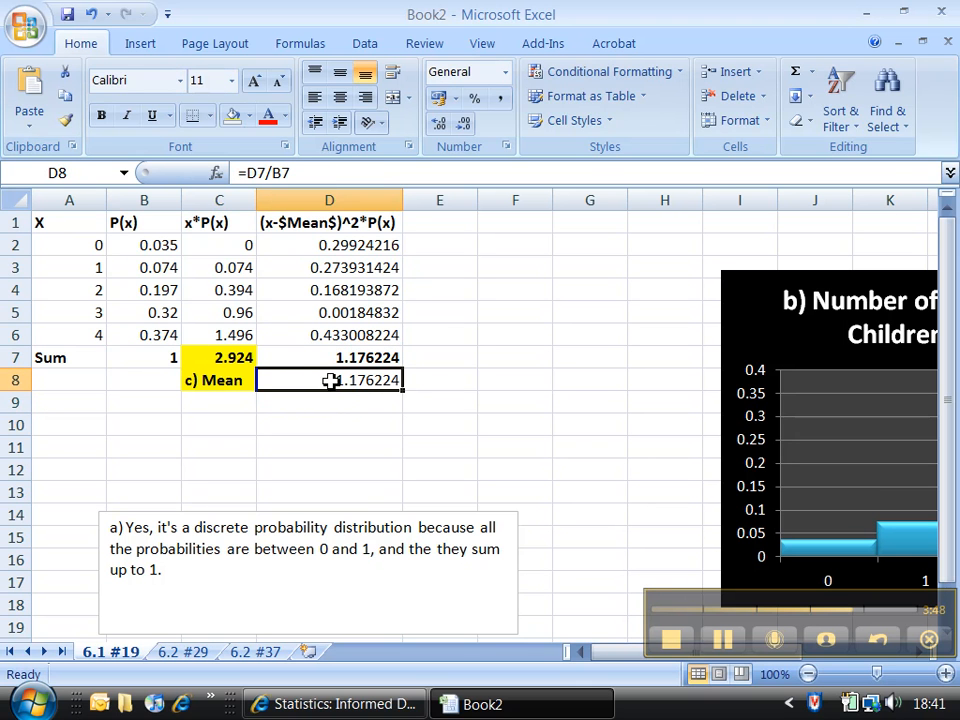
pyautogui.click(454, 358)
pyautogui.moveTo(339, 360); pyautogui.dragTo(441, 353)
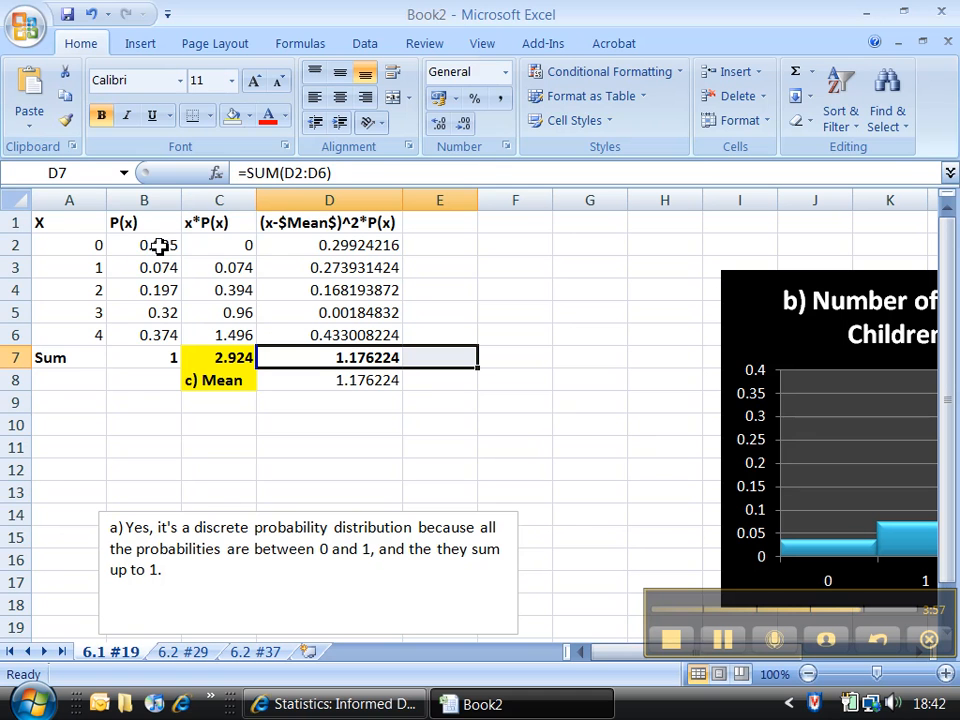
pyautogui.click(150, 362)
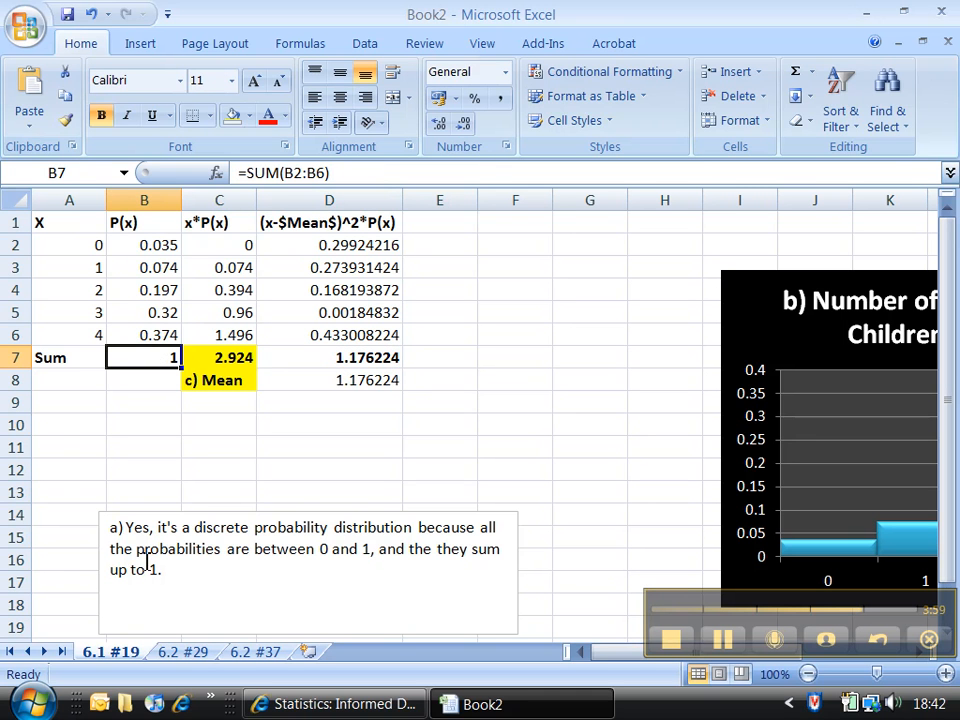
pyautogui.moveTo(173, 576); pyautogui.dragTo(137, 535)
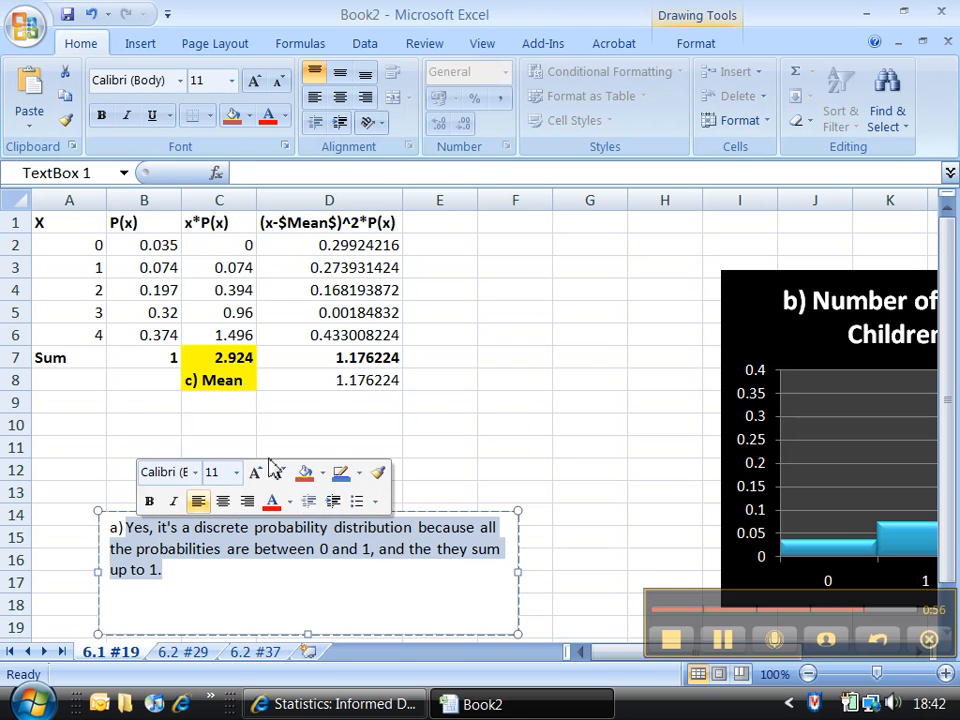
pyautogui.click(349, 374)
# Step: Enter the label Variance in E7 and format D7:E7 bold with a green fill
pyautogui.click(450, 351)
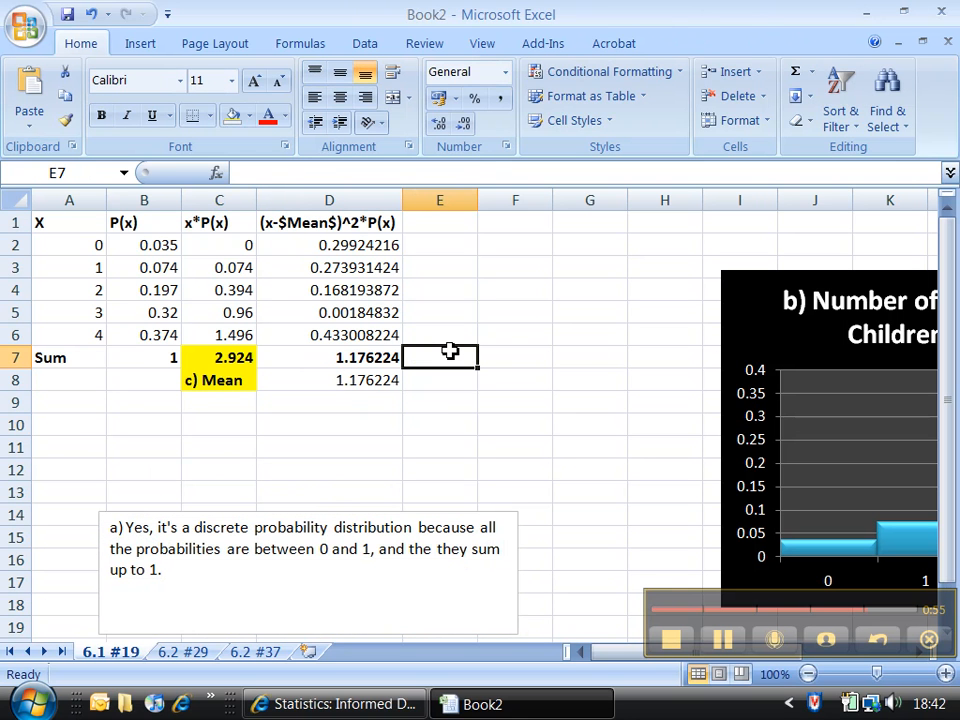
pyautogui.write('Variance')
pyautogui.press('Return')
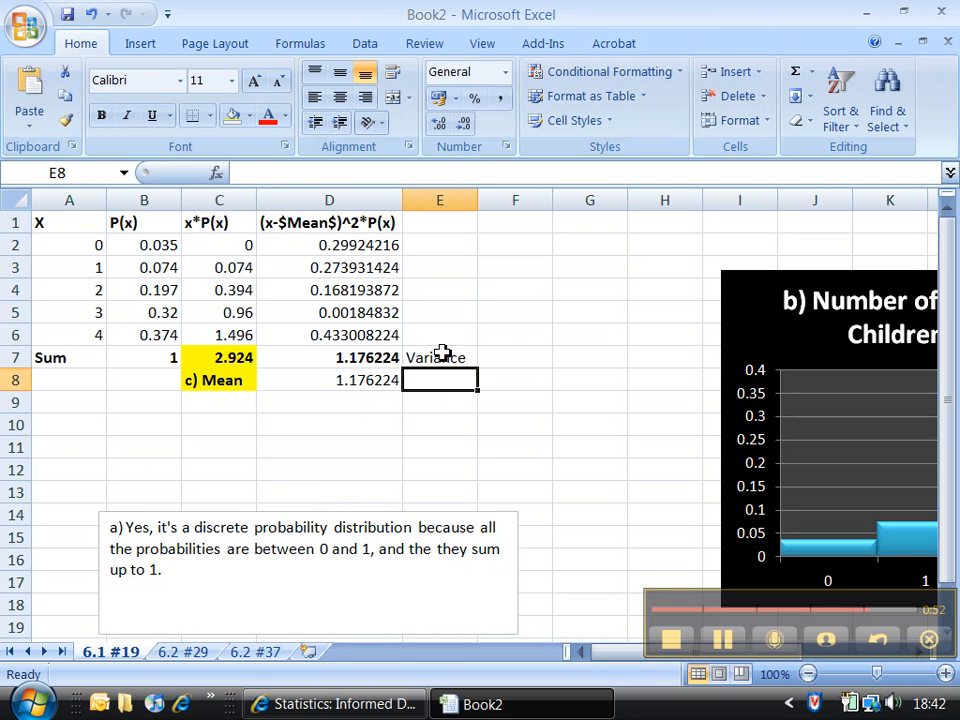
pyautogui.moveTo(357, 355); pyautogui.dragTo(421, 356)
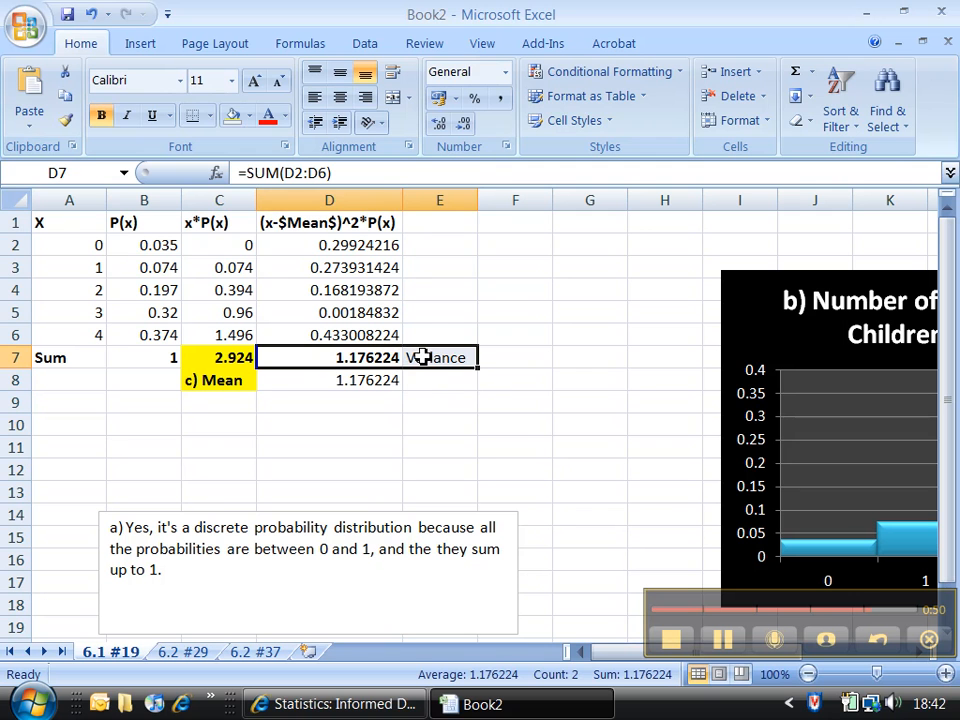
pyautogui.hotkey('ctrl', 'b')
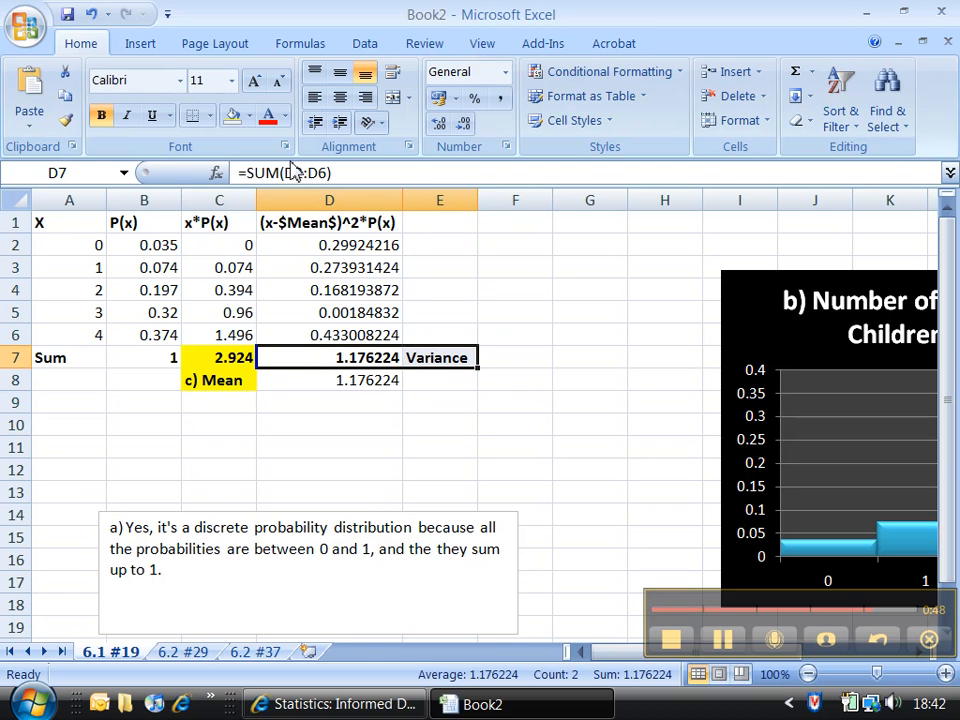
pyautogui.click(249, 116)
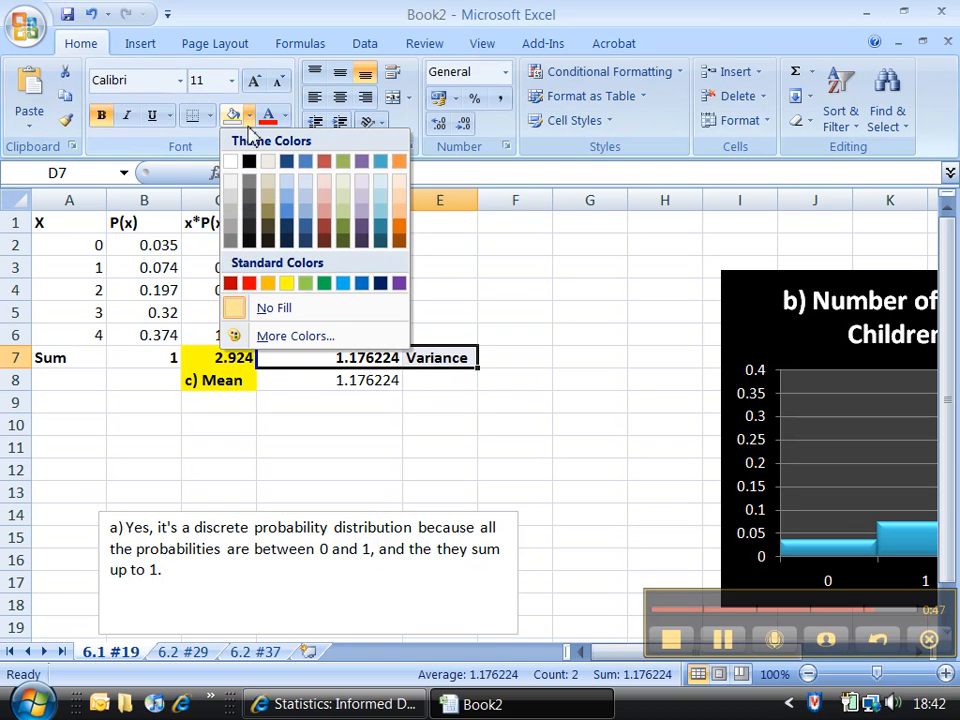
pyautogui.click(308, 285)
# Step: Compute the standard deviation in D8 with the formula =sqrt(D7)
pyautogui.click(383, 387)
pyautogui.write('=')
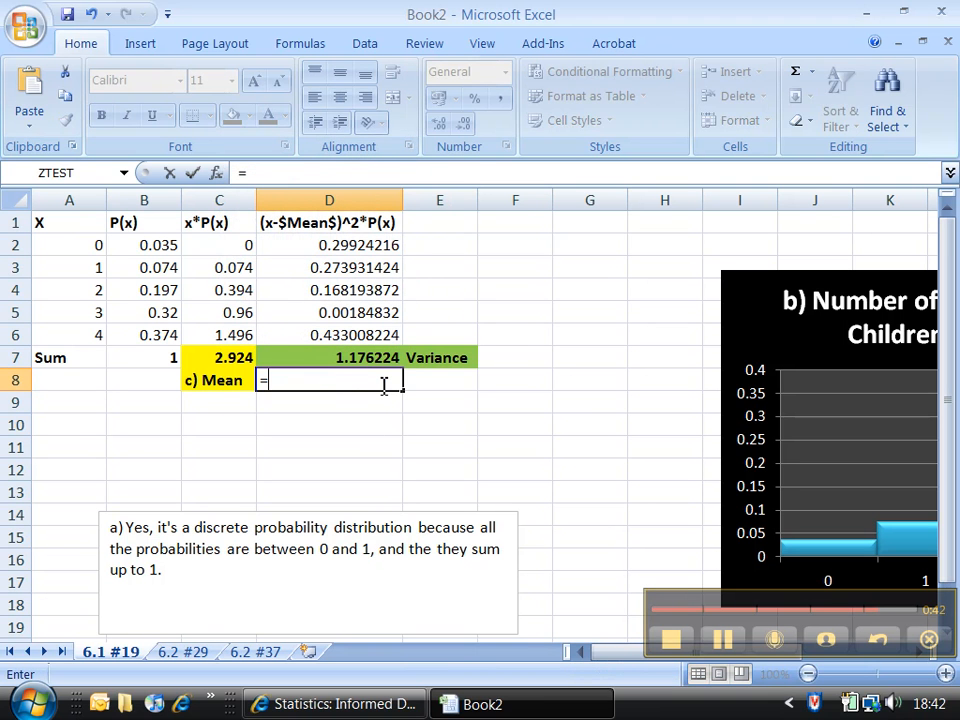
pyautogui.write('sqrt(')
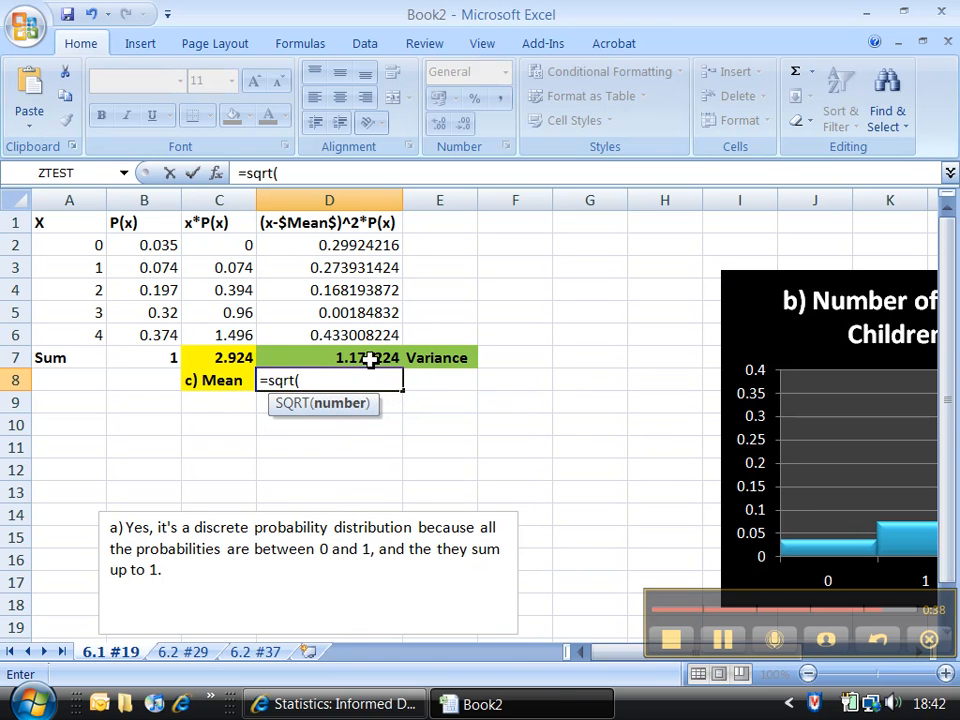
pyautogui.click(369, 357)
pyautogui.write(')')
pyautogui.press('Return')
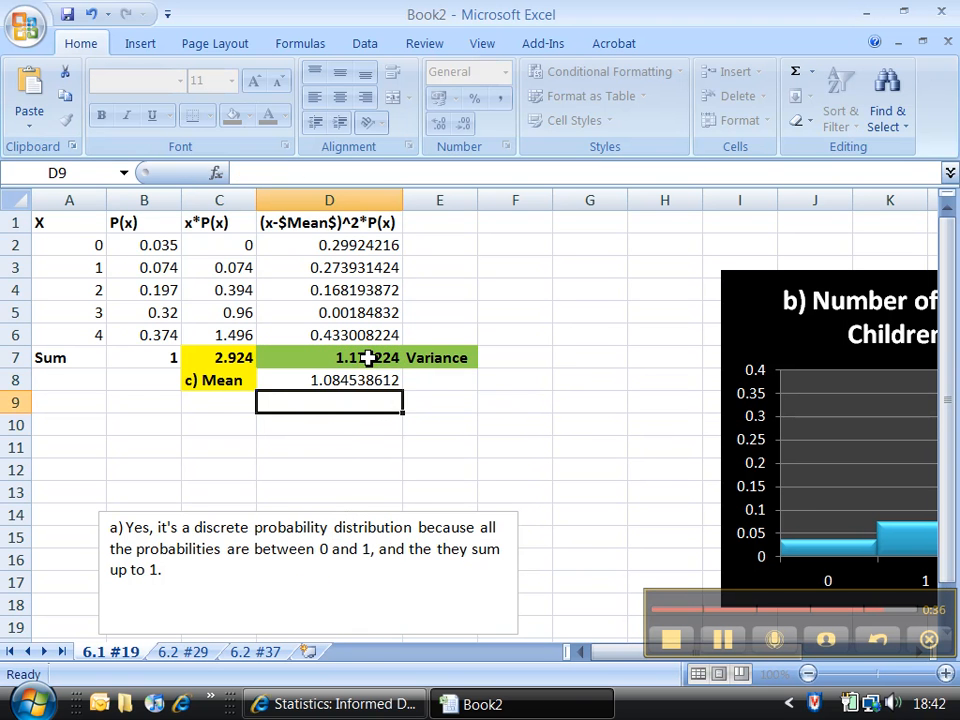
# Step: Enter the label "St Dev." in E8 beside the standard deviation
pyautogui.click(411, 378)
pyautogui.write('St Dev.')
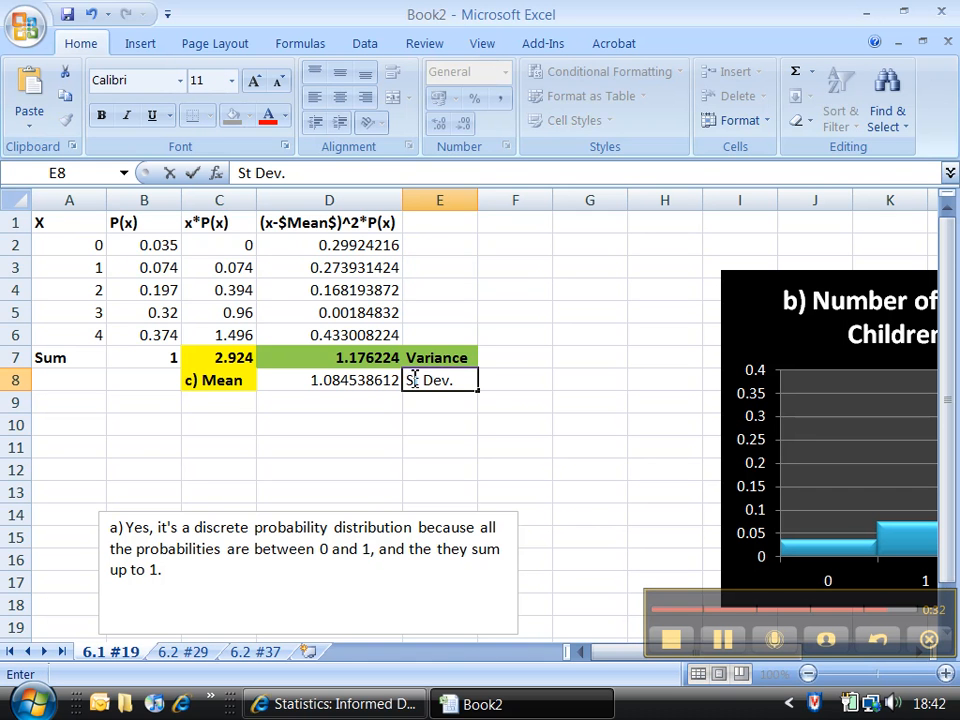
pyautogui.click(441, 355)
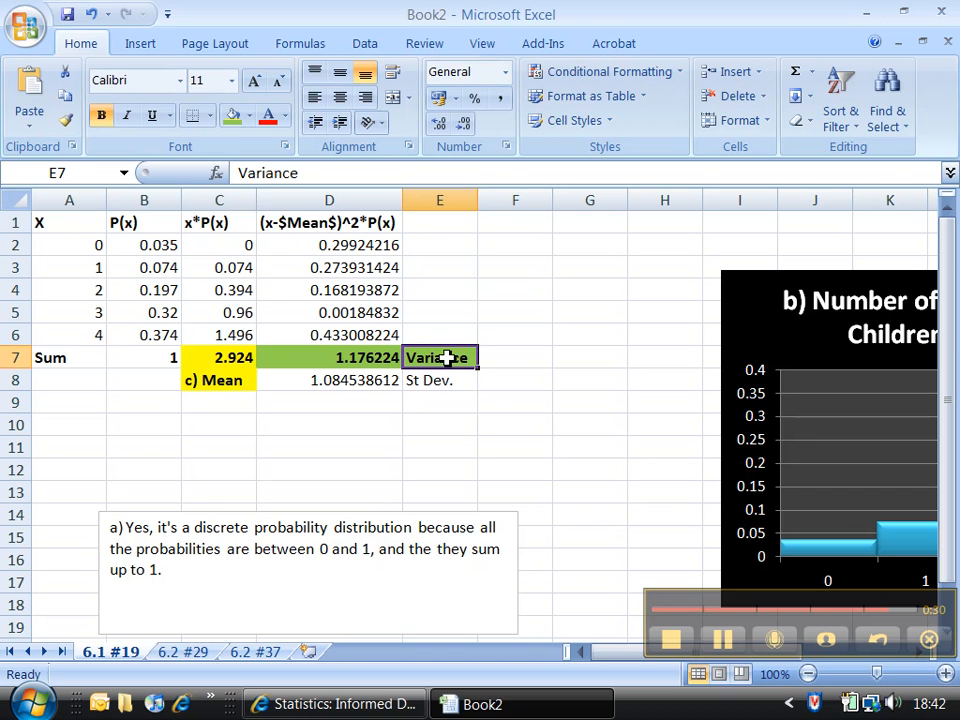
# Step: Enter the variance notation σ^2 in F7 beside the Variance label, inserting the Greek small letter sigma as a symbol
pyautogui.click(491, 358)
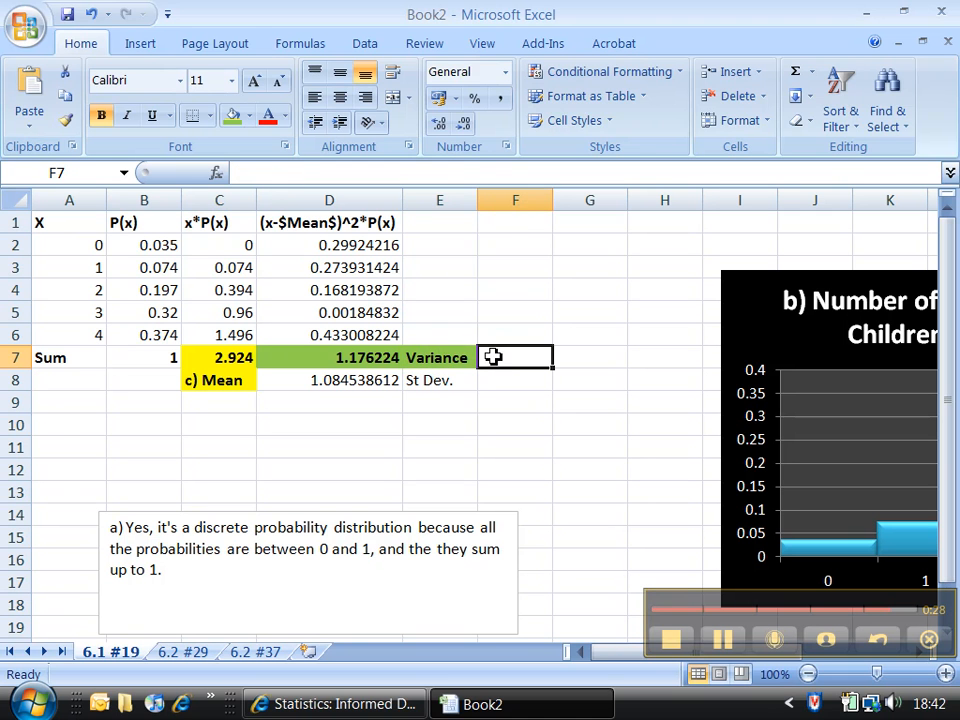
pyautogui.click(140, 45)
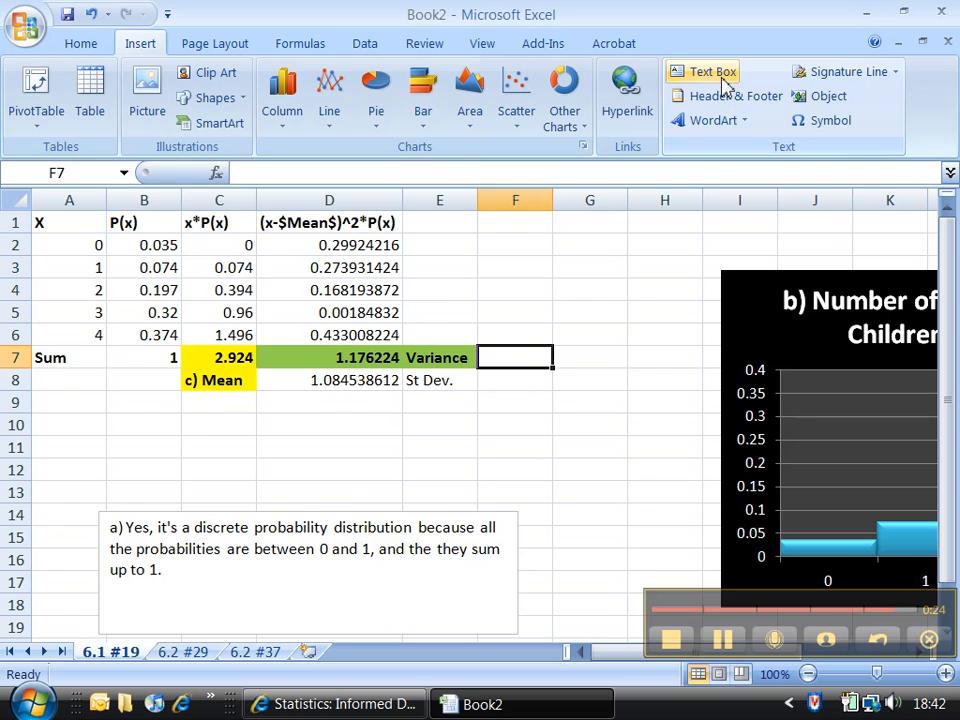
pyautogui.click(826, 120)
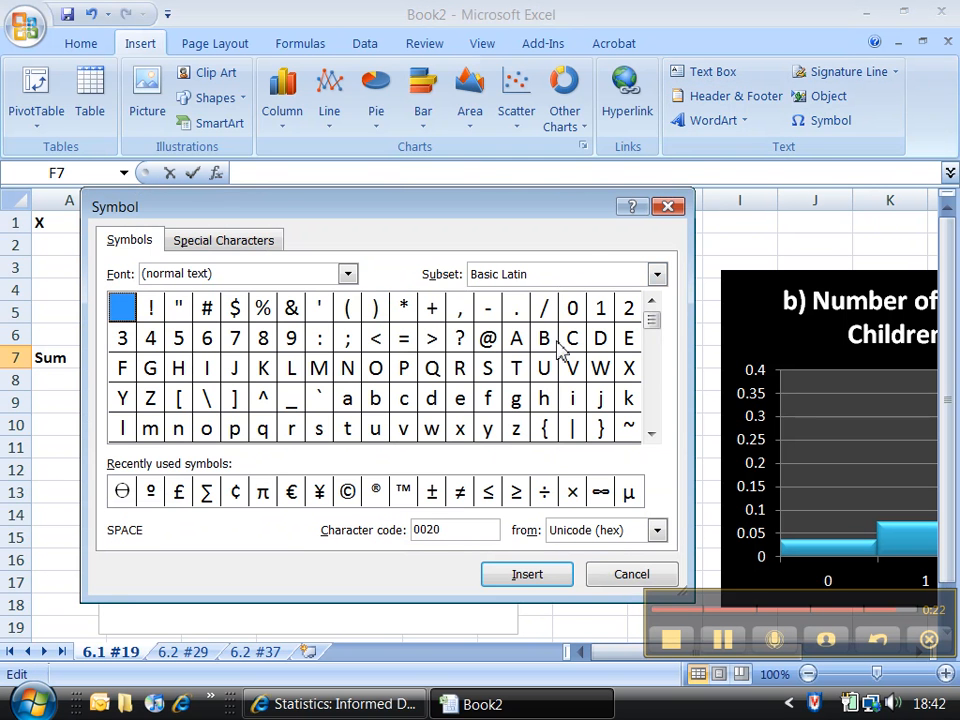
pyautogui.click(653, 375)
pyautogui.click(653, 375)
pyautogui.click(653, 375)
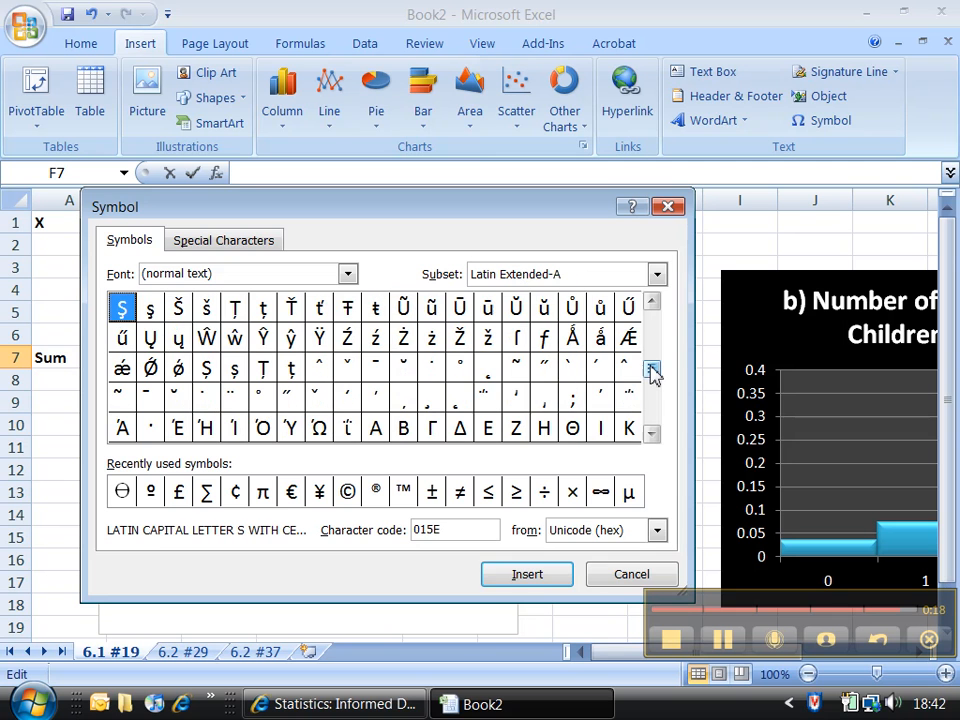
pyautogui.click(655, 392)
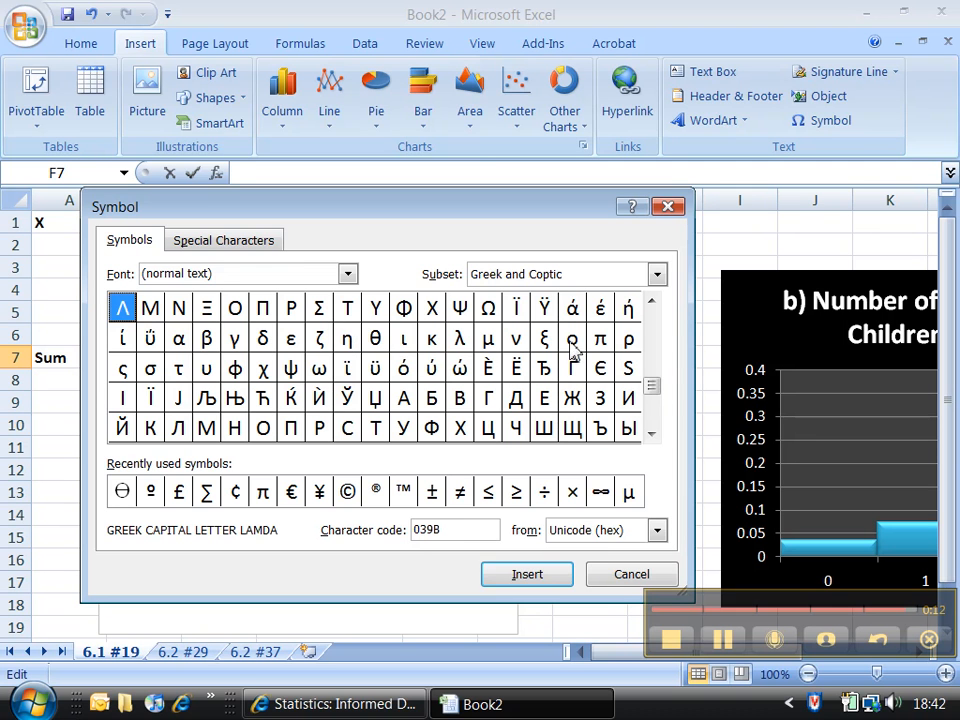
pyautogui.doubleClick(150, 368)
pyautogui.click(630, 576)
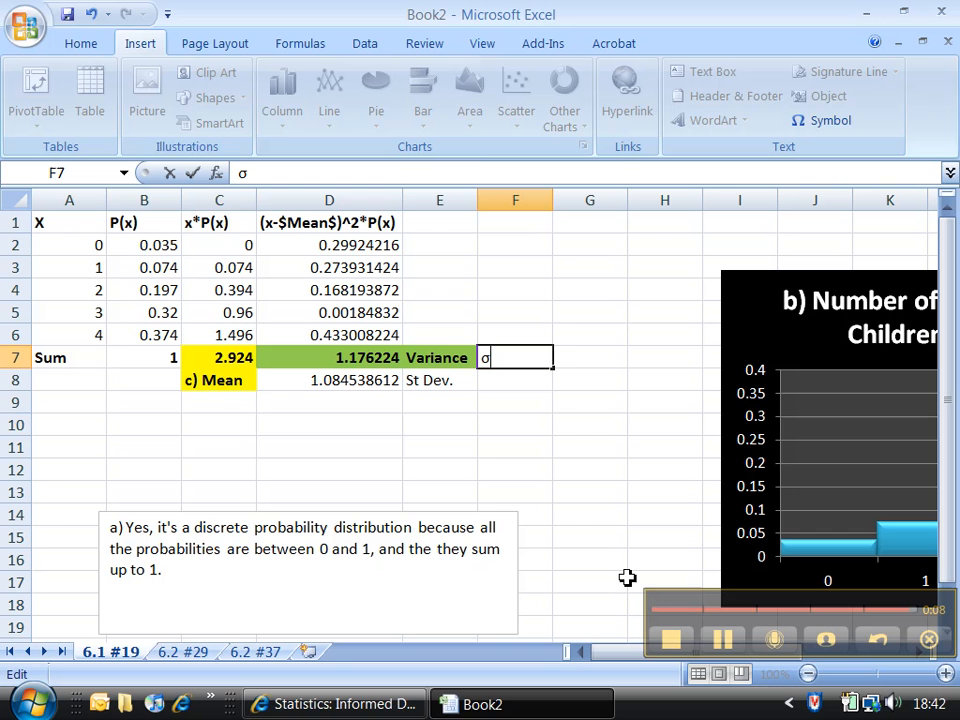
pyautogui.write('^2')
pyautogui.press('Return')
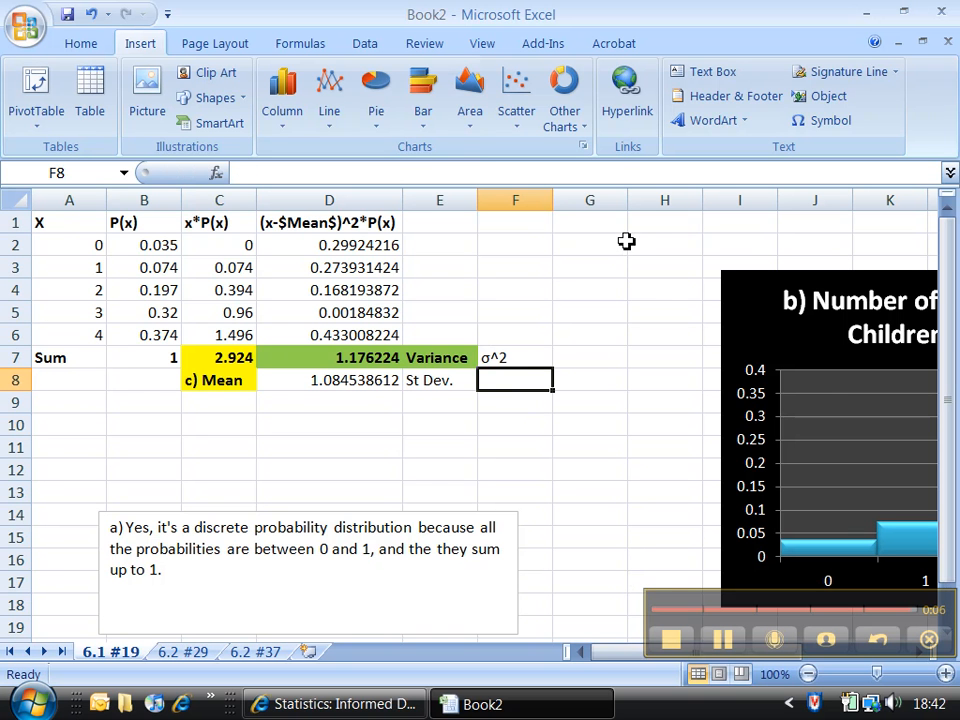
# Step: Enter the Greek small letter sigma (σ) as a symbol in F8 beside the St Dev. label
pyautogui.click(838, 136)
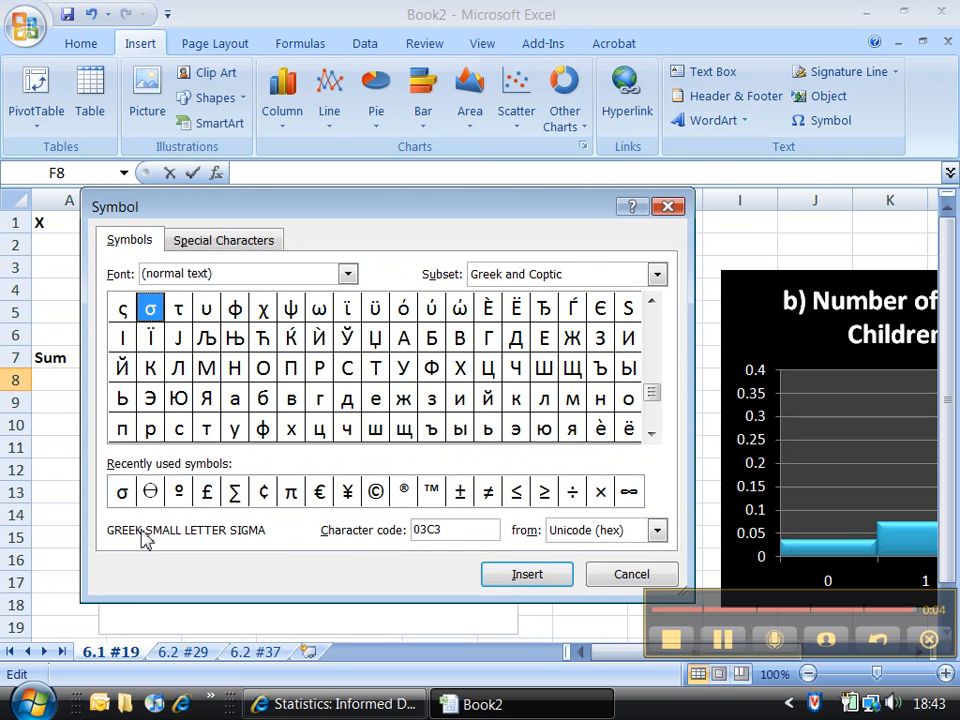
pyautogui.doubleClick(121, 491)
pyautogui.click(640, 574)
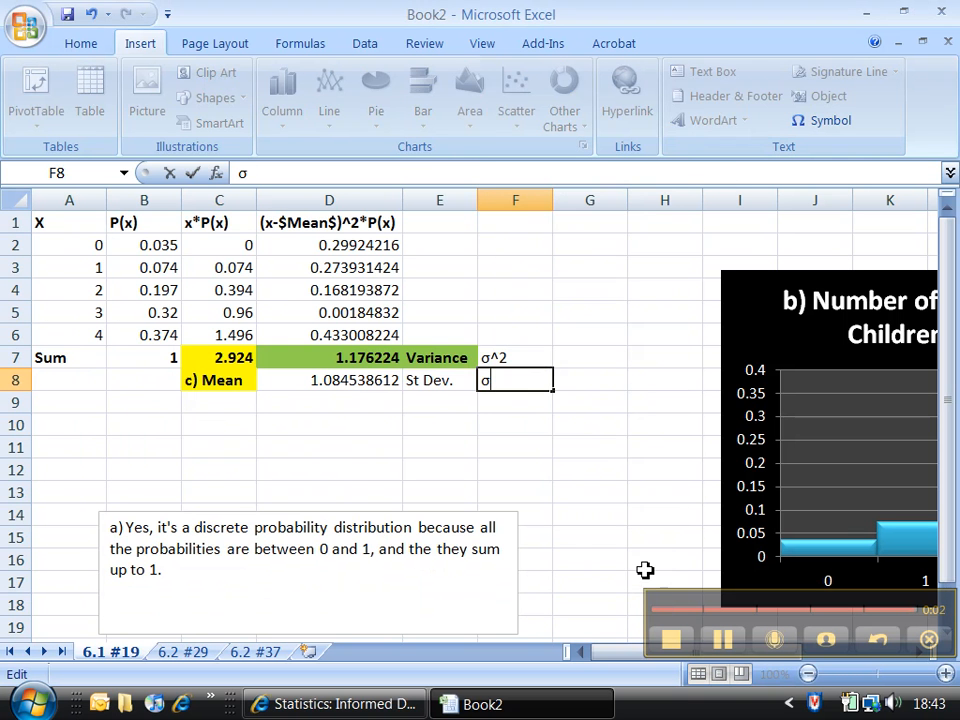
pyautogui.click(488, 440)
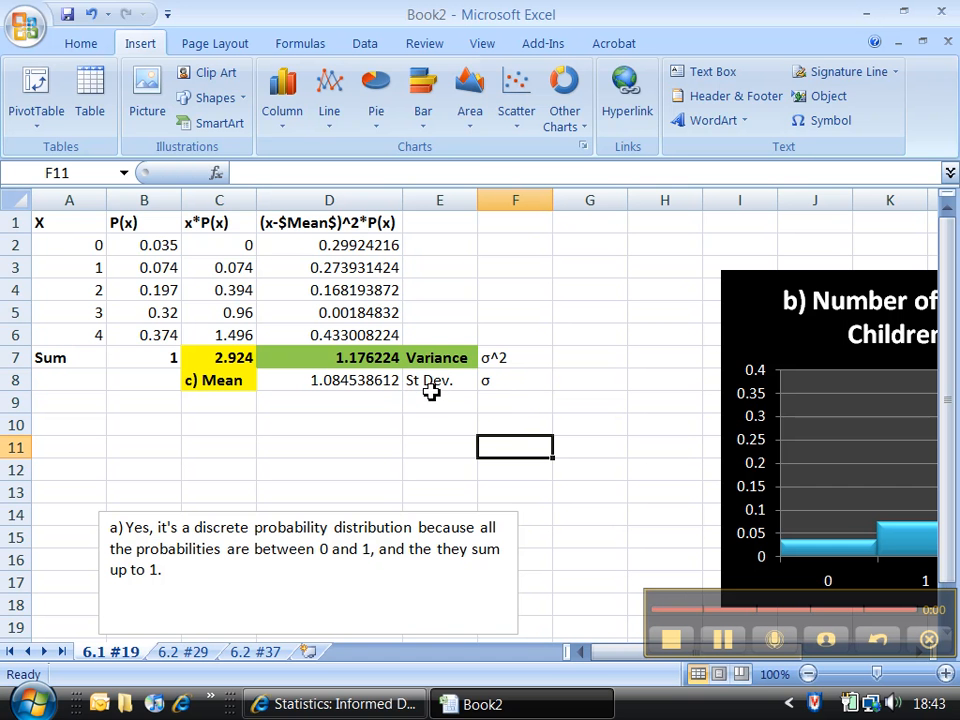